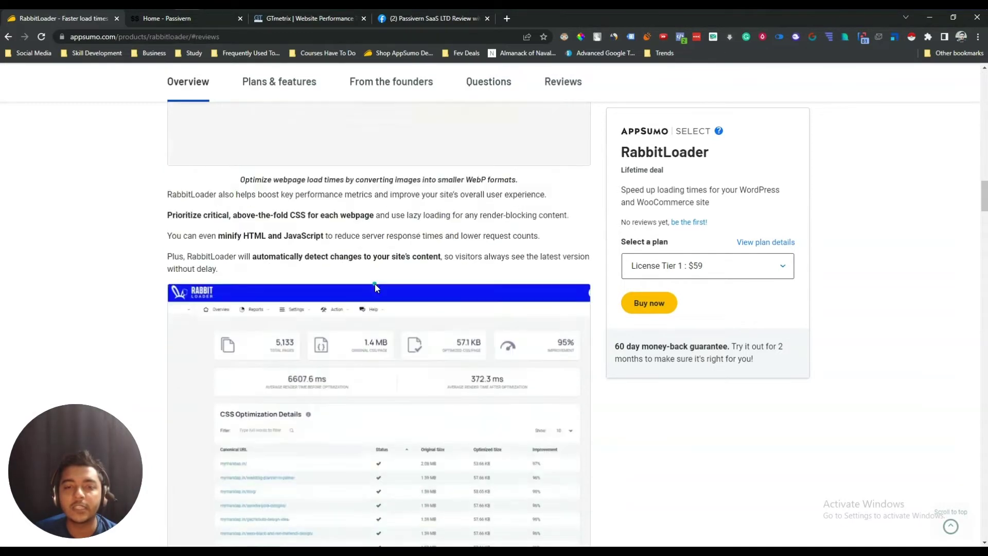
scroll(376, 287, down, 4)
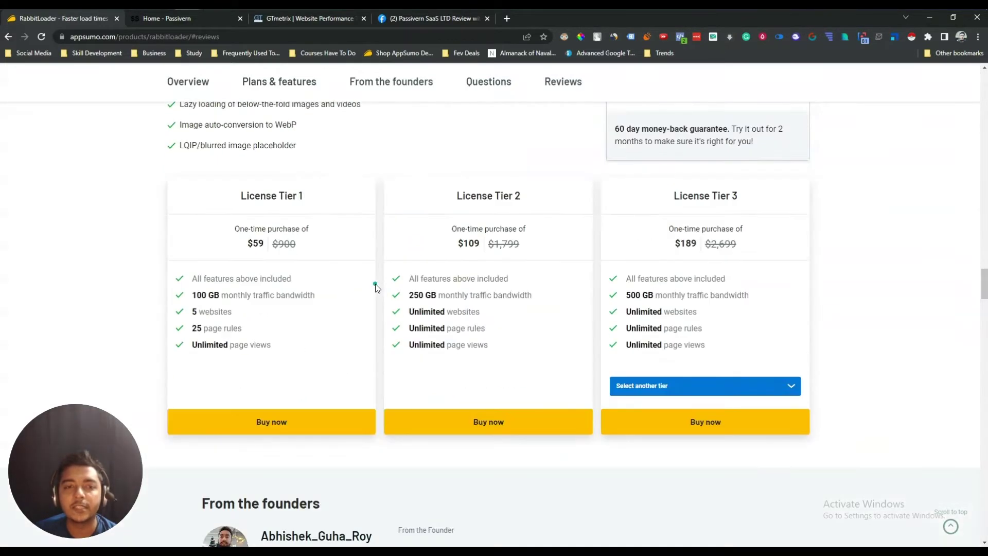
Step: Switch the third pricing card to License Tier 4 and compare its $339 price with Tier 1's $59
click(695, 389)
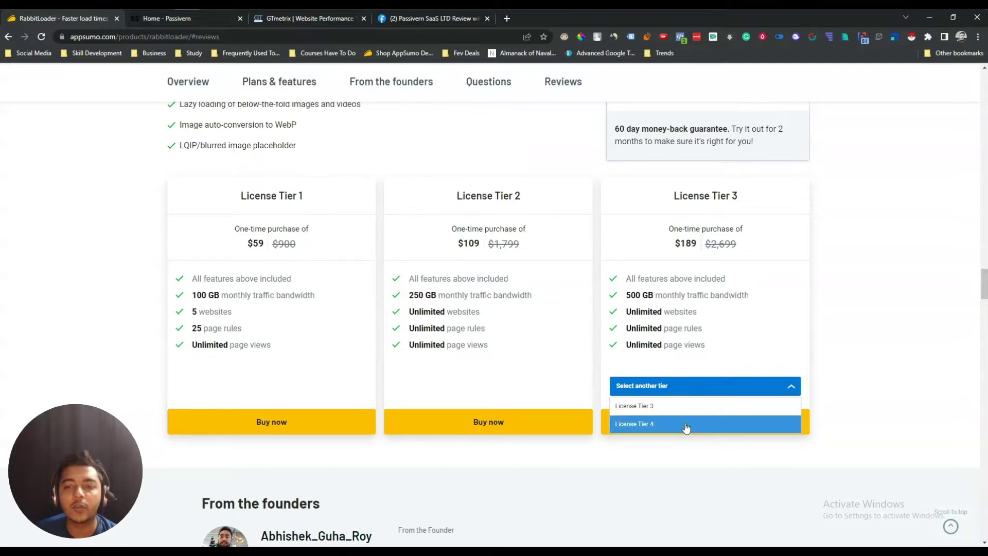
click(688, 425)
drag(257, 245, 277, 247)
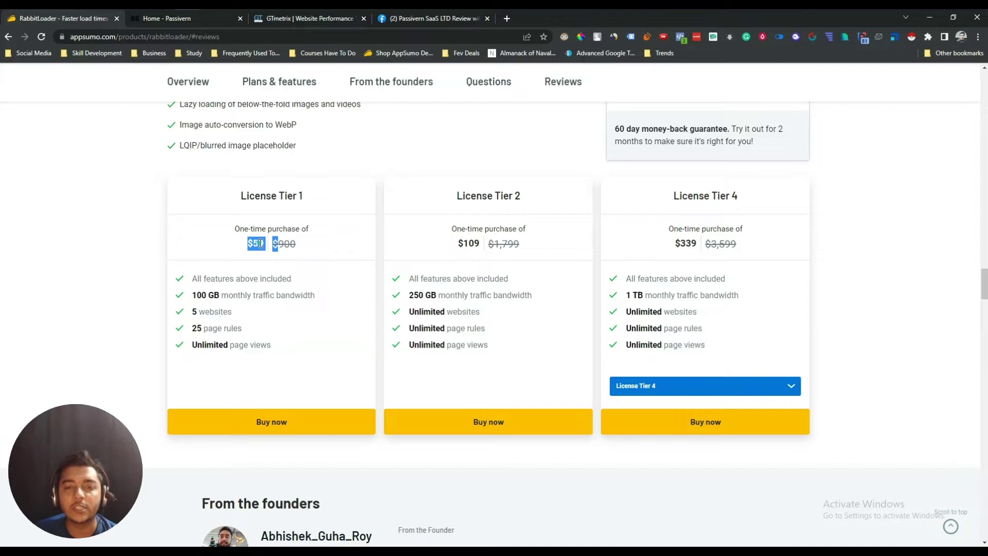
click(674, 386)
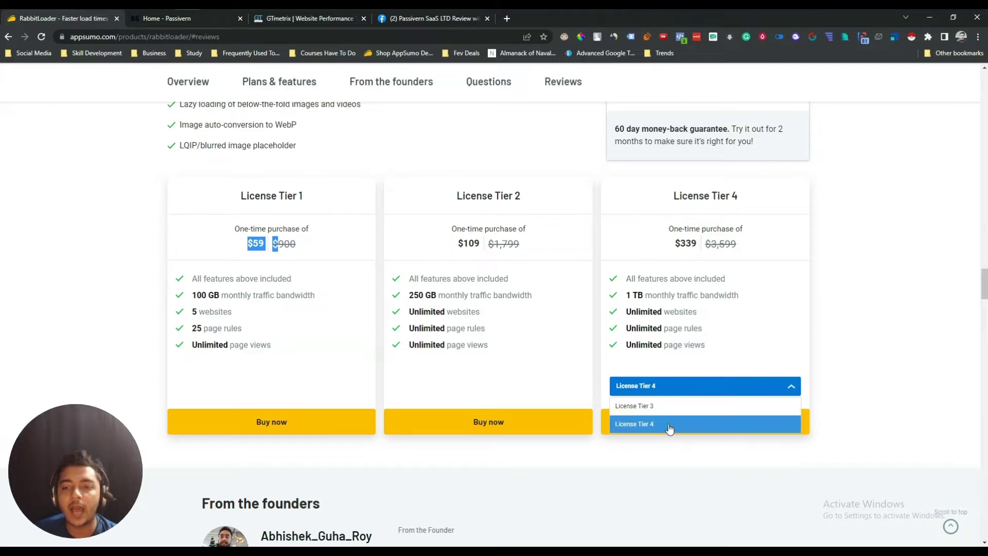
click(670, 429)
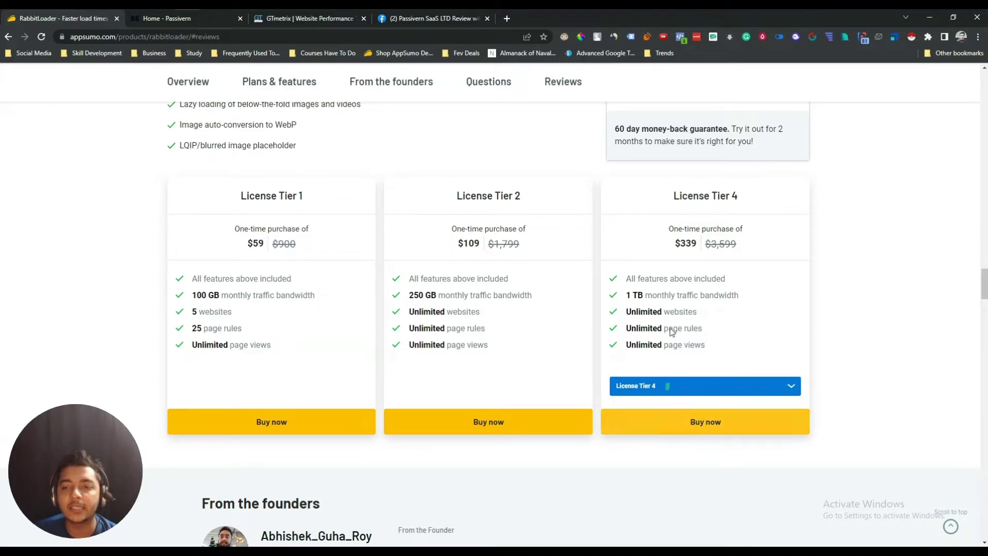
double_click(685, 244)
drag(385, 86, 353, 123)
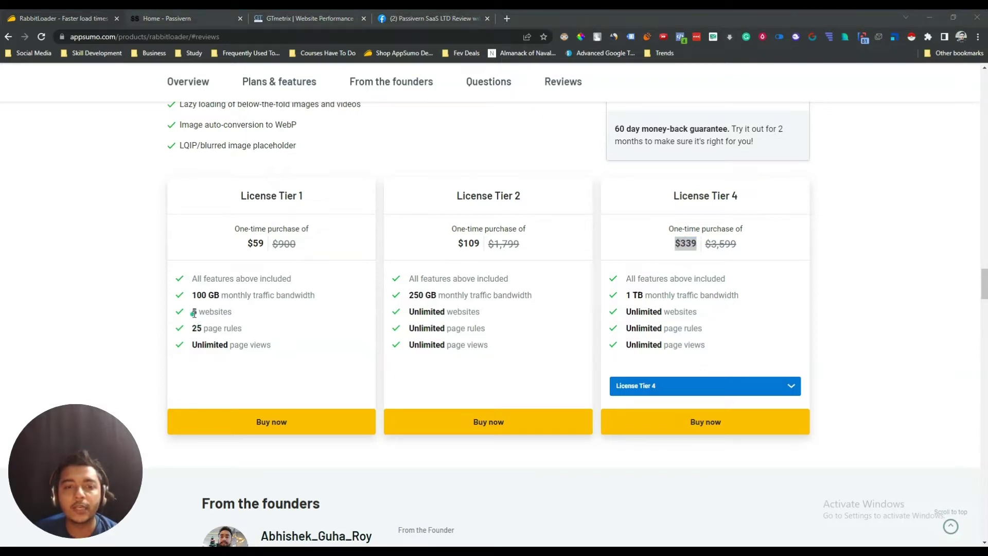
Step: Review Tier 1's 5 websites and 100 GB bandwidth against Tier 2's unlimited websites and page rules
drag(193, 312, 269, 329)
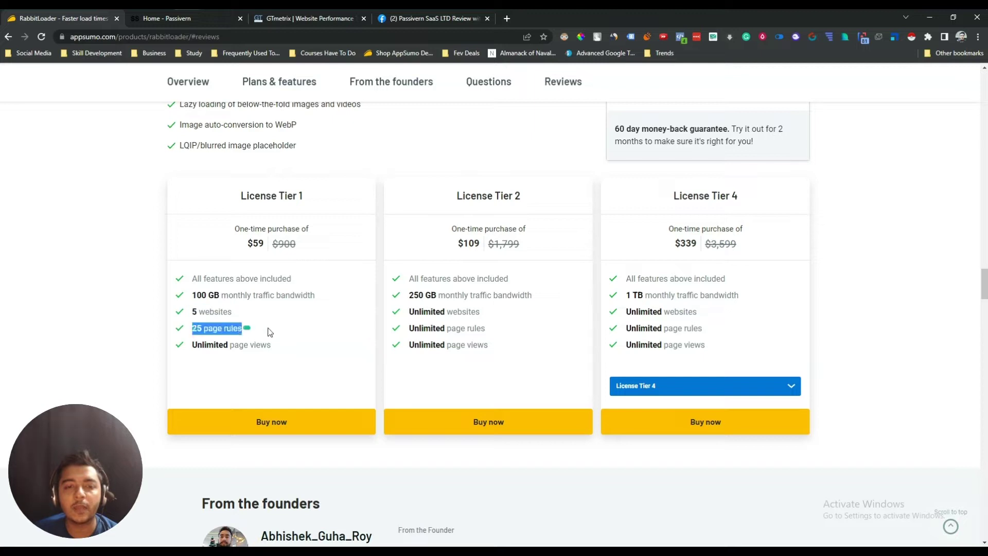
drag(193, 345, 312, 353)
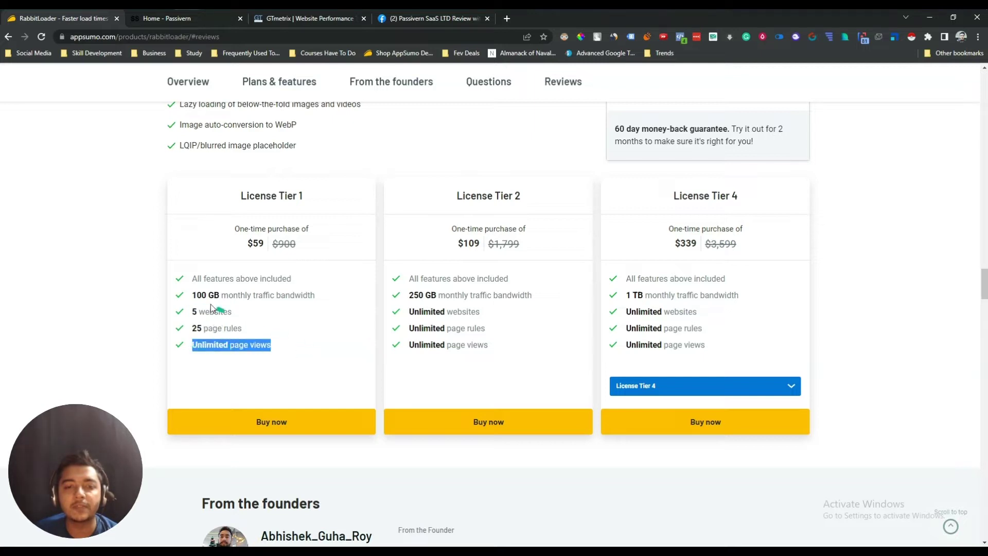
drag(196, 295, 335, 300)
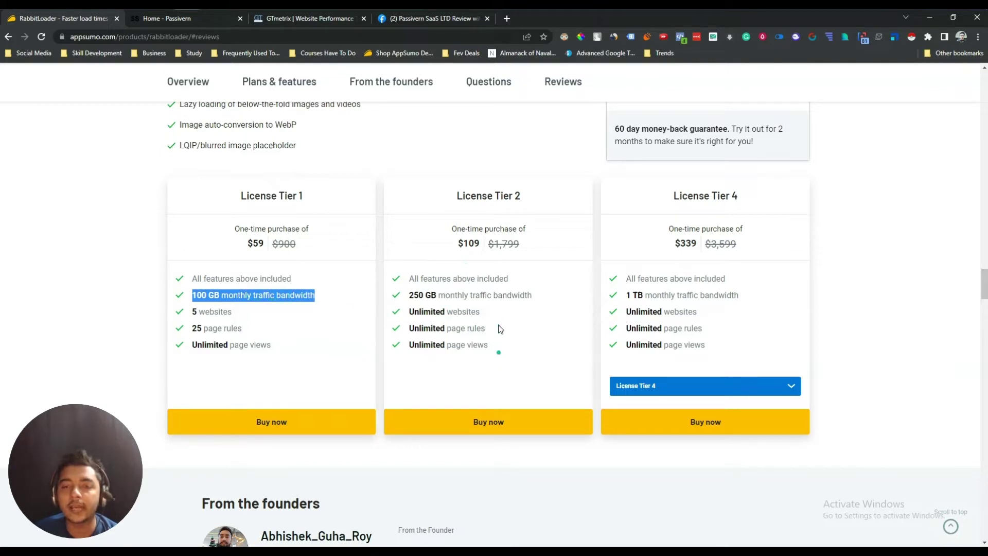
drag(462, 196, 521, 213)
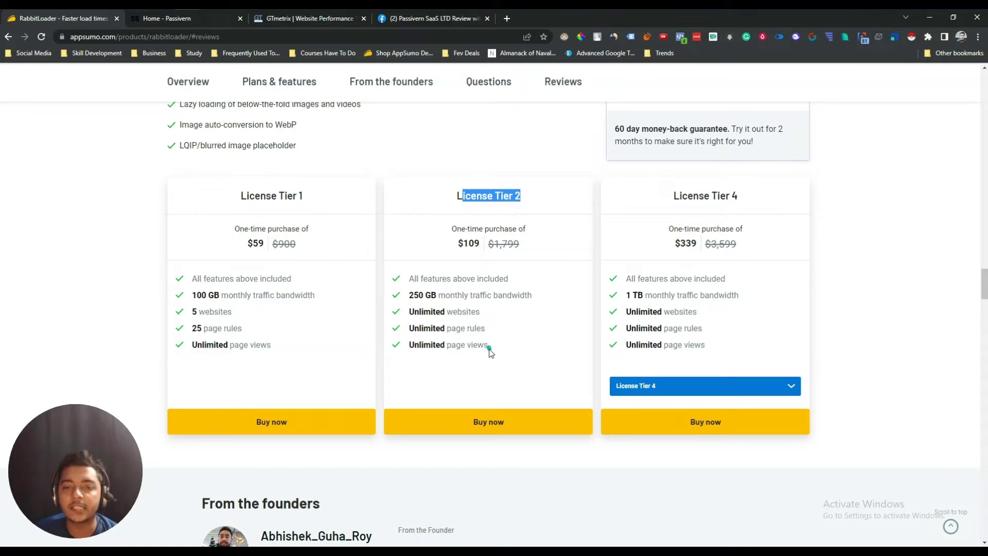
drag(410, 311, 488, 354)
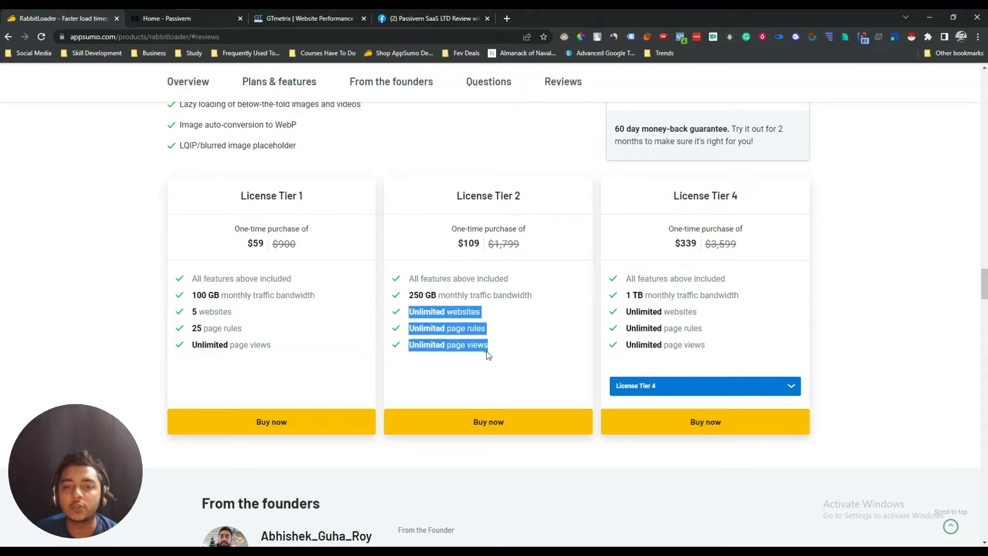
Step: Compare Tier 3's bandwidth with Tier 4's 1 TB, leaving the third card on Tier 4
click(652, 390)
click(633, 406)
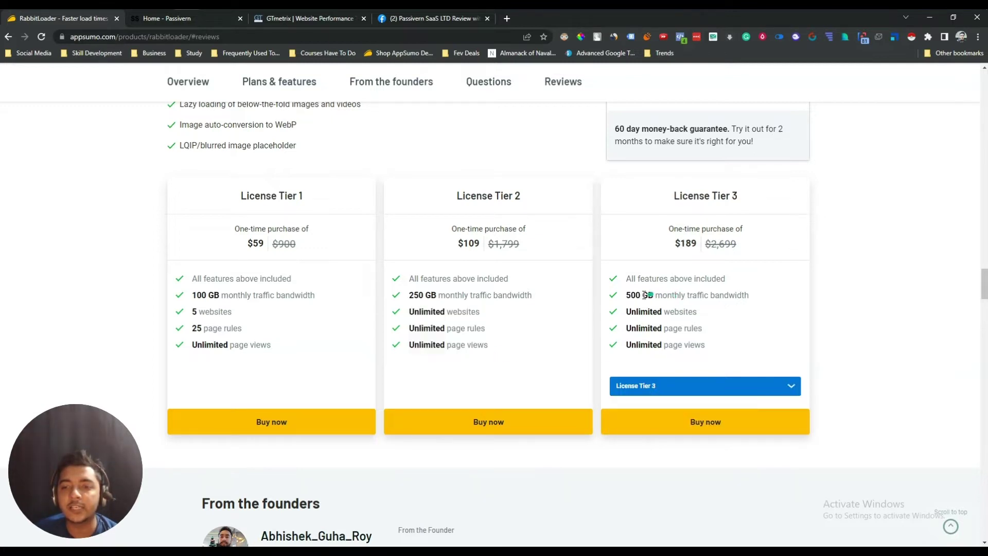
drag(678, 295, 760, 297)
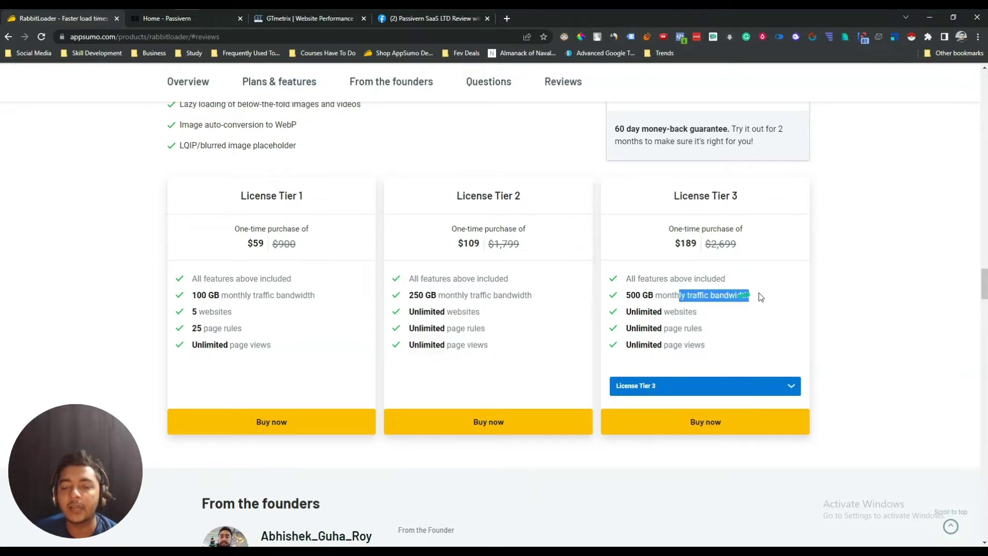
click(702, 386)
click(662, 423)
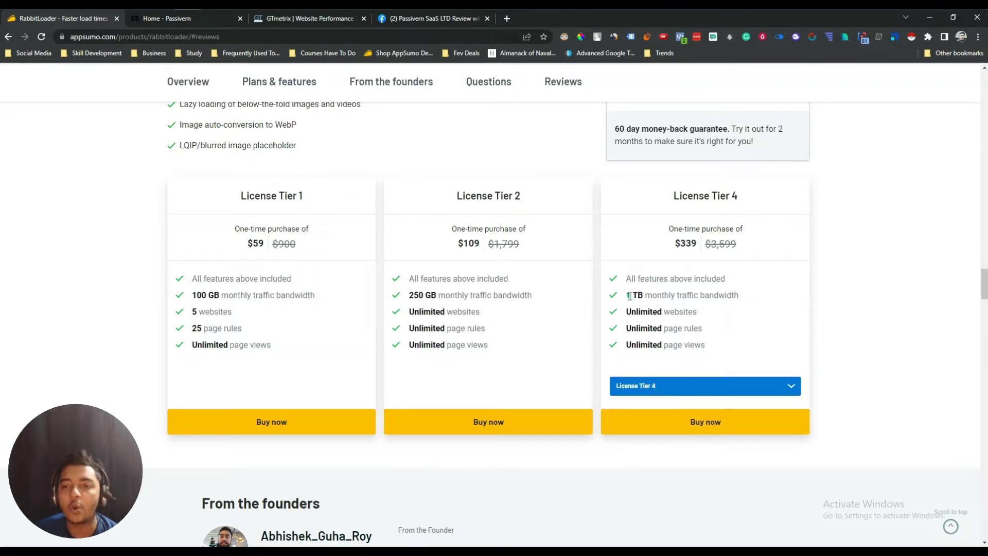
drag(630, 296, 736, 294)
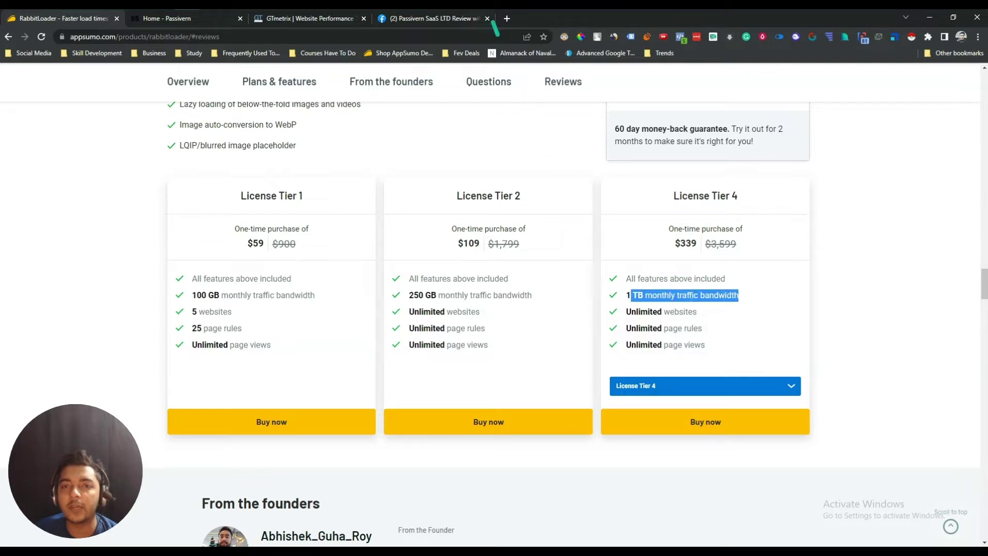
Step: Return to the top of the deal page at the RabbitLoader product heading
key(alt+Tab)
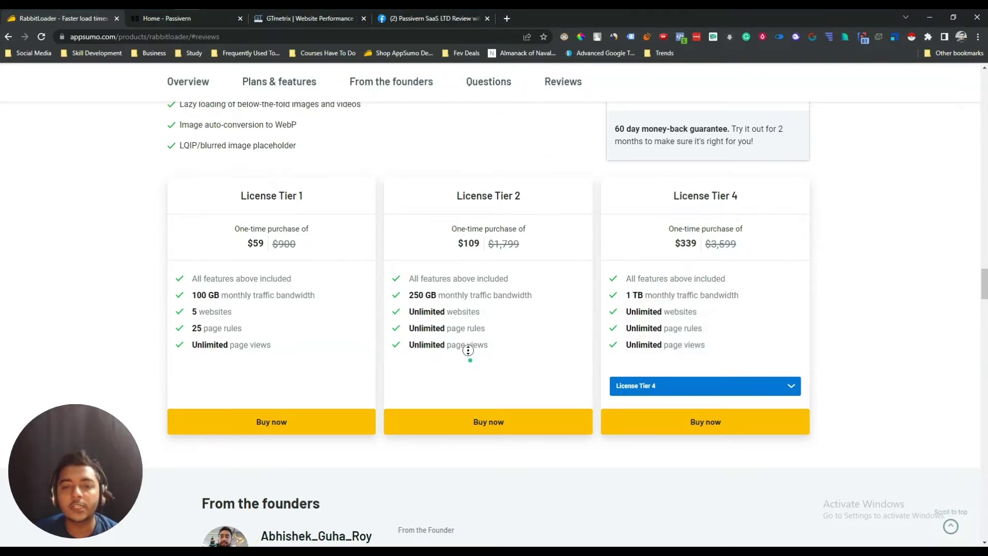
key(Home)
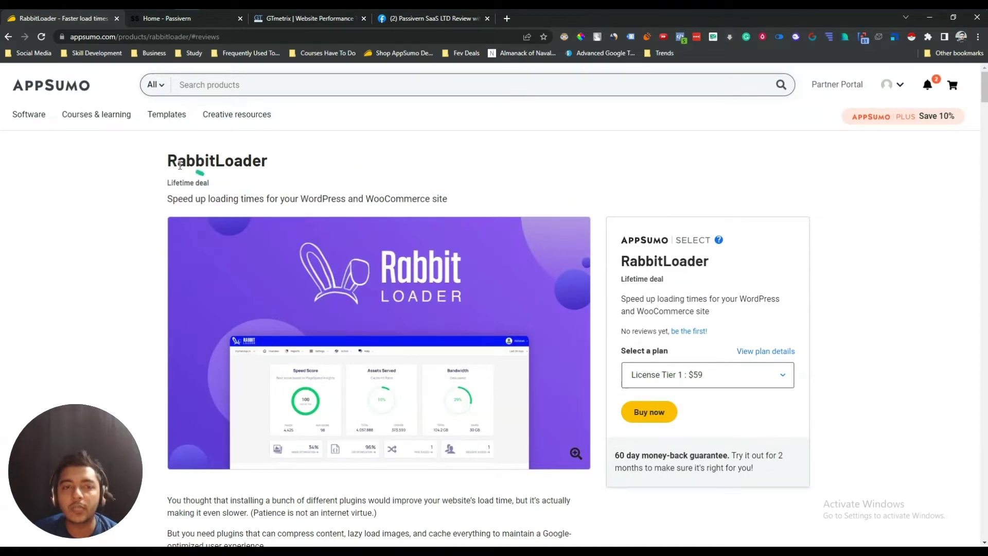
drag(170, 162, 282, 168)
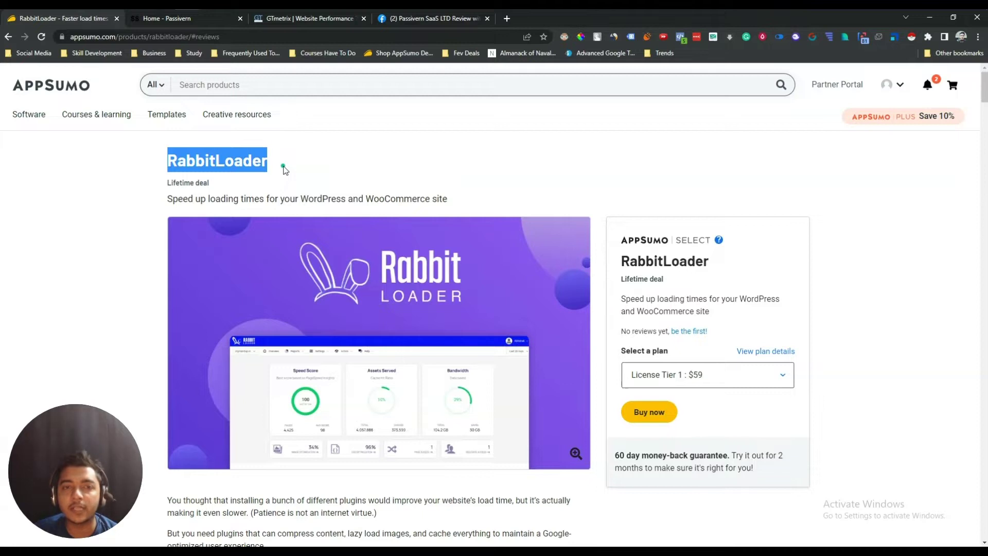
click(283, 169)
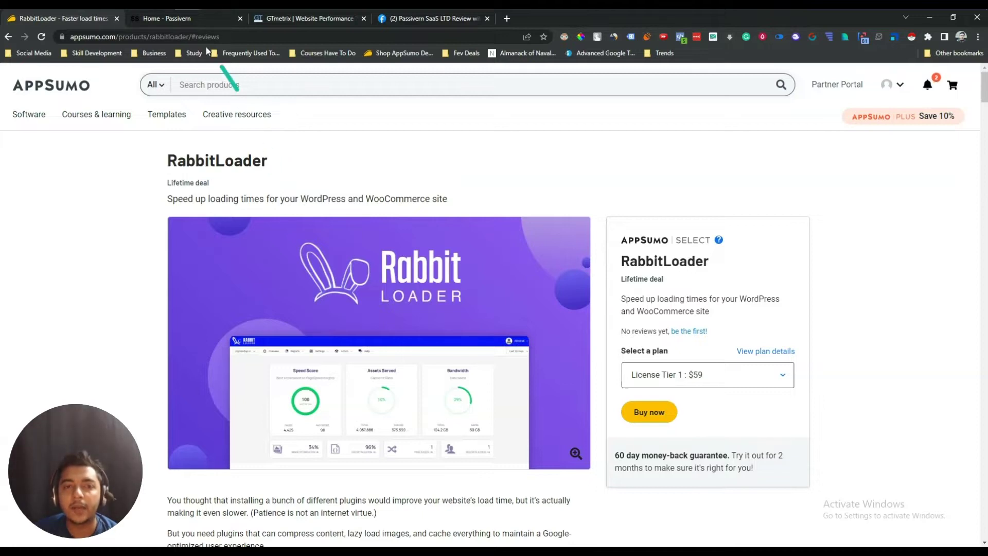
Step: Copy the passivern.com address from the Passivern homepage tab
click(201, 23)
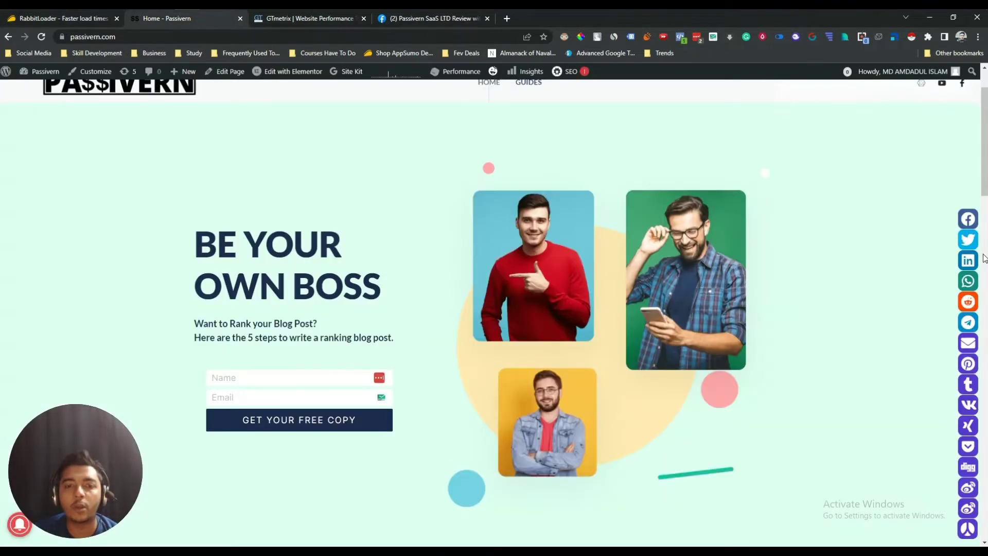
click(135, 38)
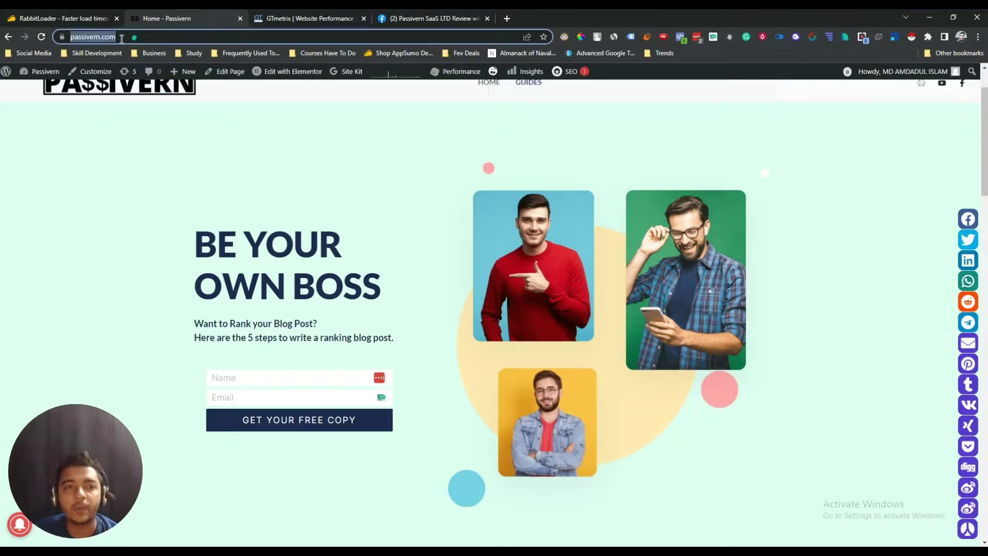
right_click(172, 36)
click(195, 88)
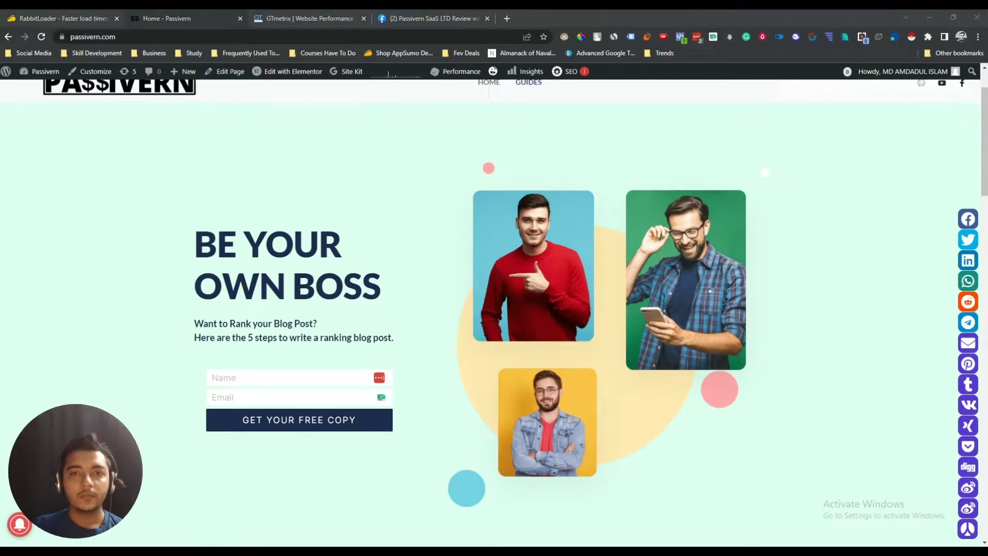
click(317, 23)
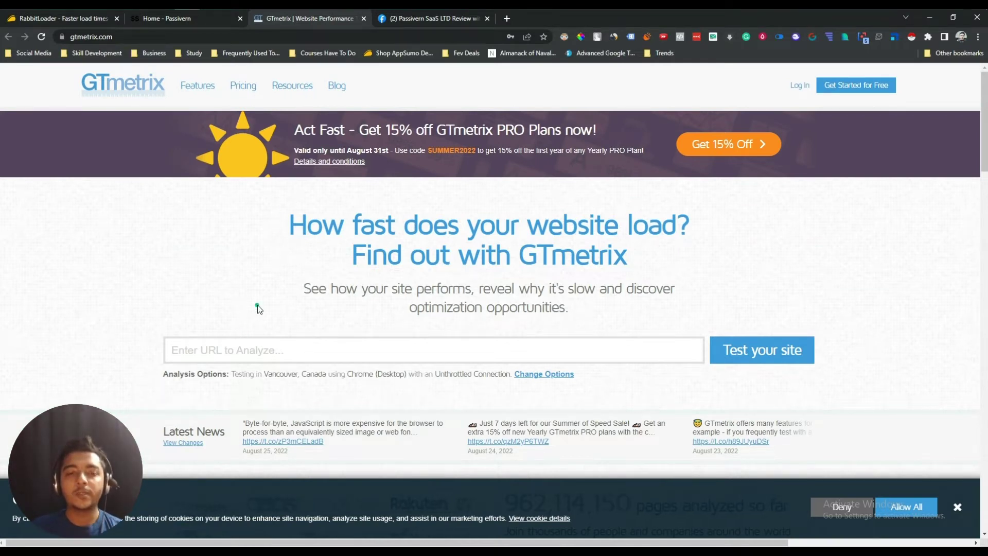
click(198, 23)
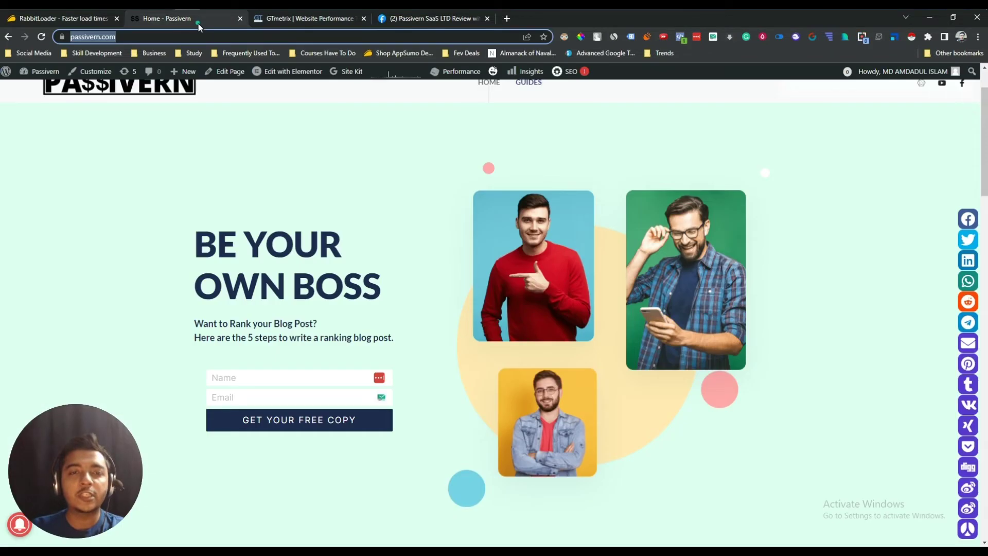
click(333, 24)
click(334, 350)
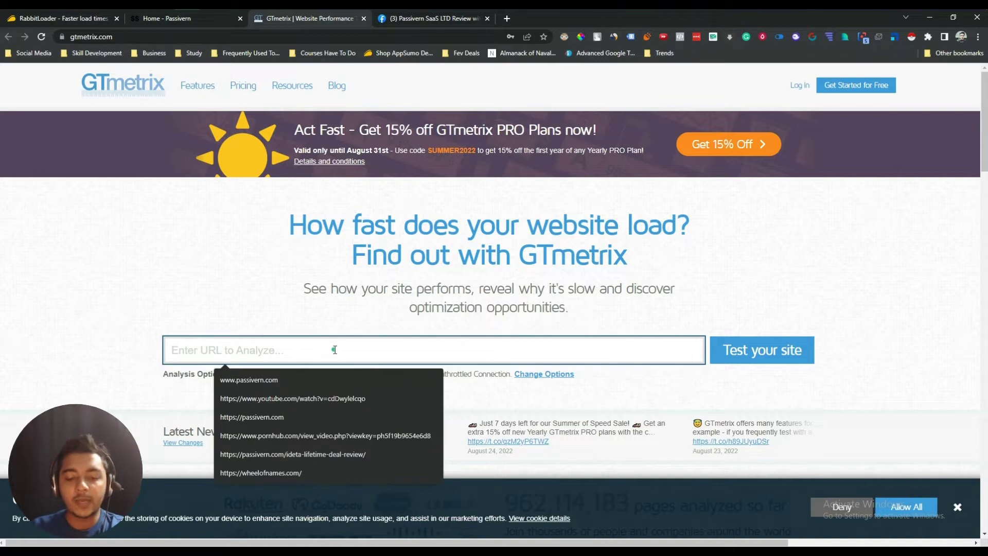
key(ctrl+v)
click(227, 349)
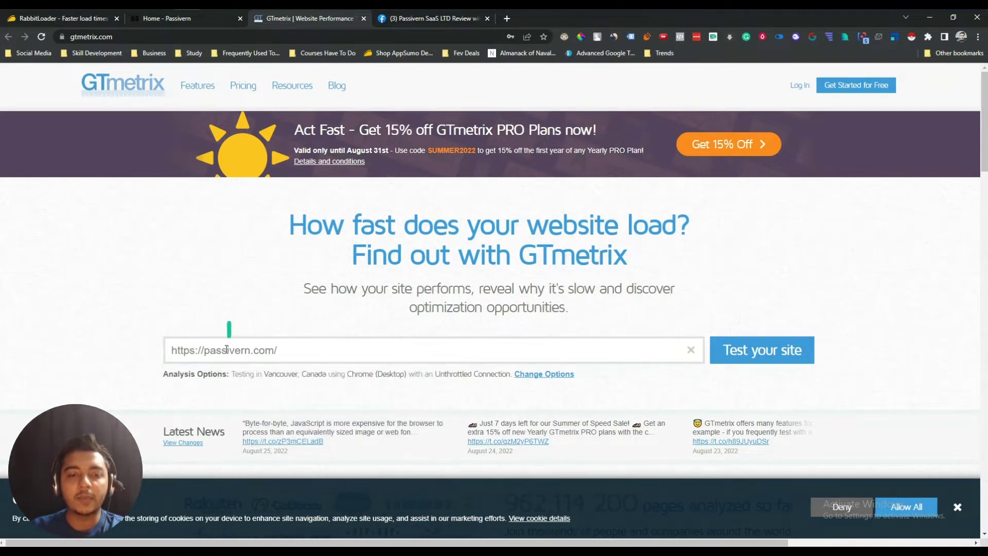
click(764, 352)
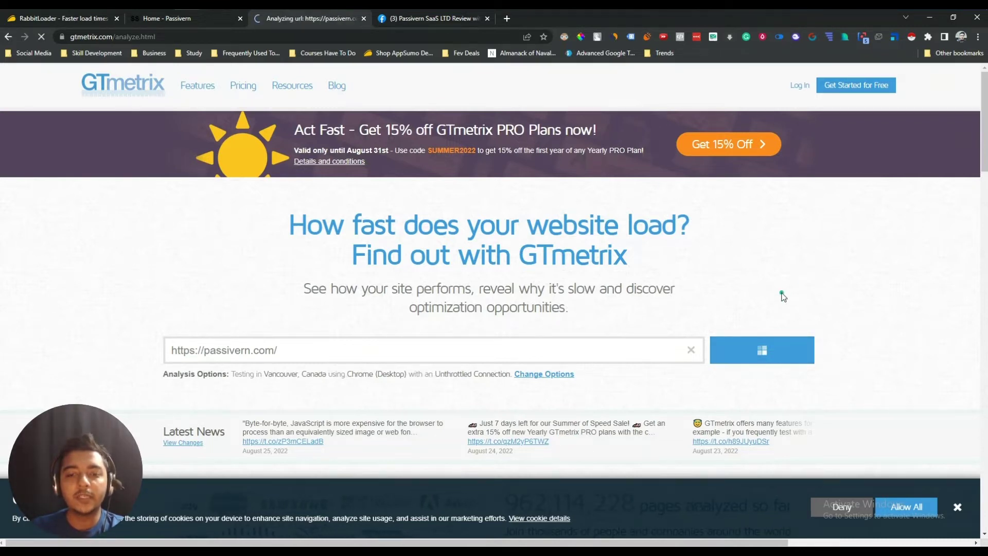
scroll(783, 296, down, 1)
scroll(783, 296, down, 2)
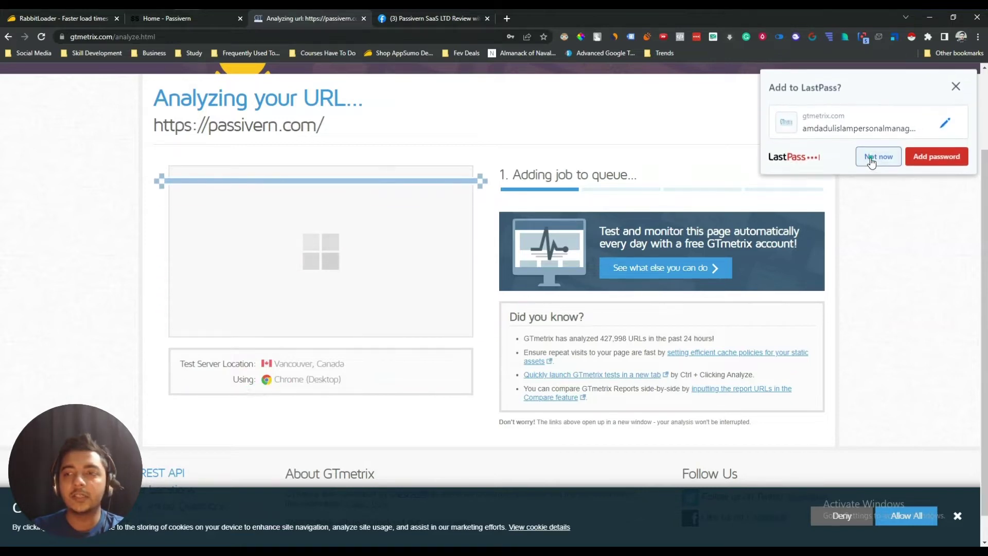
click(877, 156)
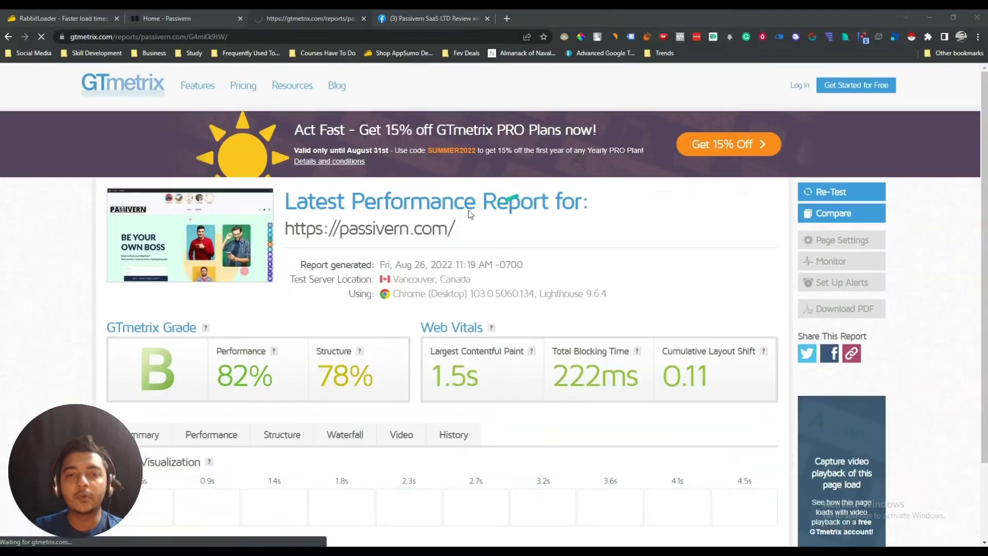
Step: Dismiss the save-password prompt and scroll through the grade B passivern.com report
scroll(557, 299, down, 3)
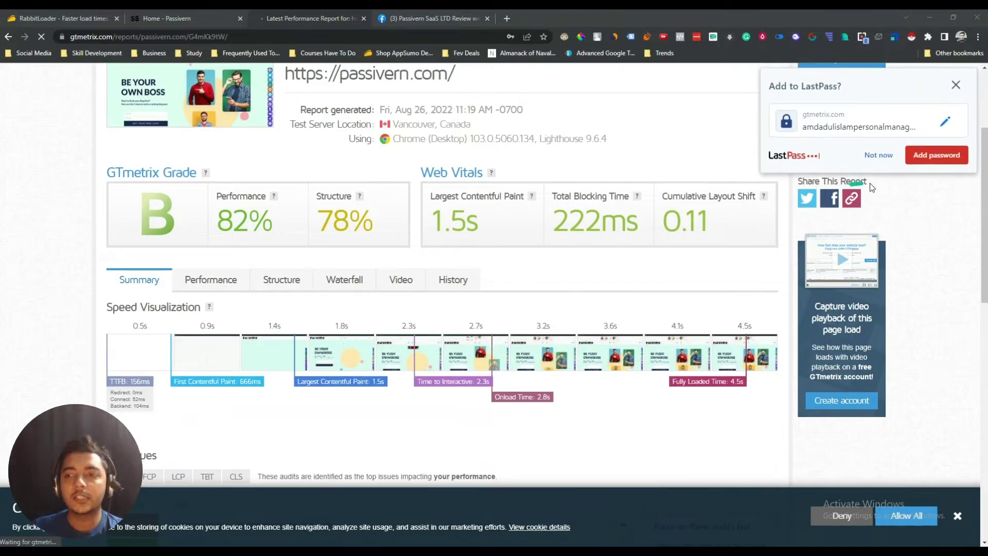
click(879, 154)
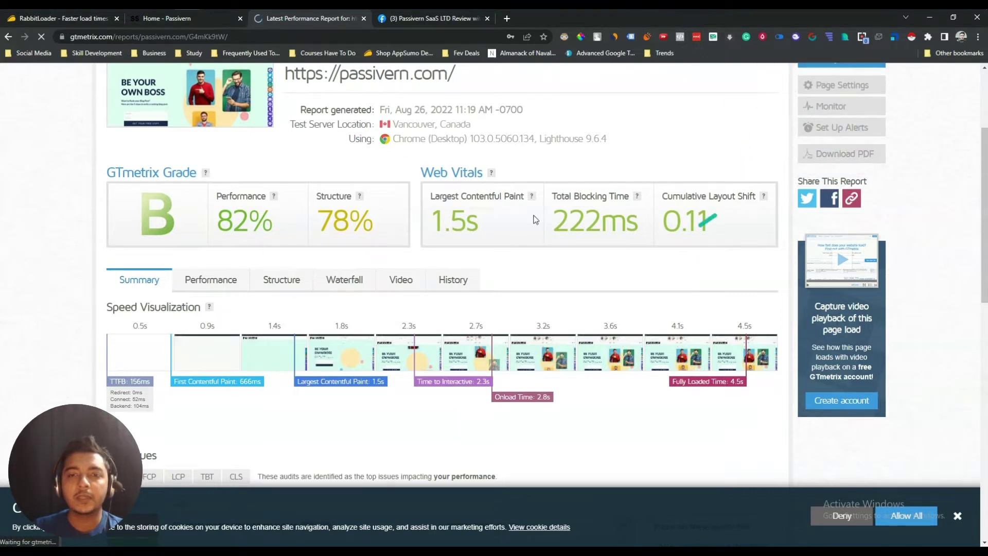
scroll(489, 148, up, 1)
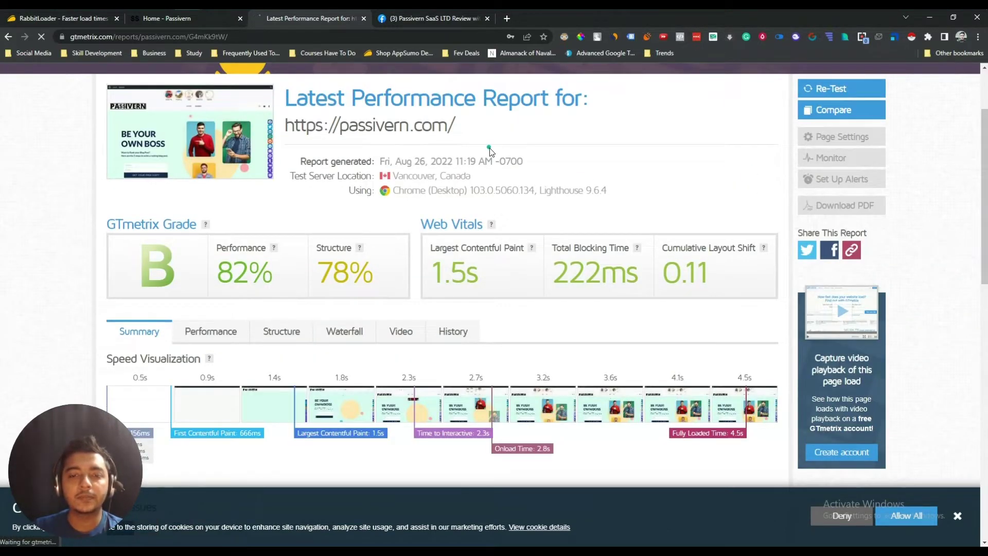
scroll(490, 148, down, 5)
scroll(490, 153, down, 6)
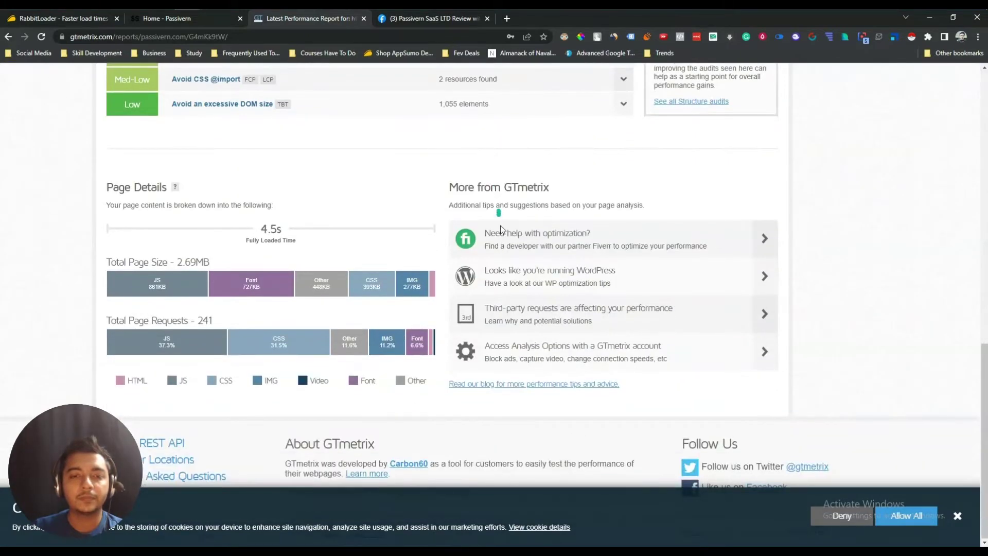
scroll(502, 231, up, 11)
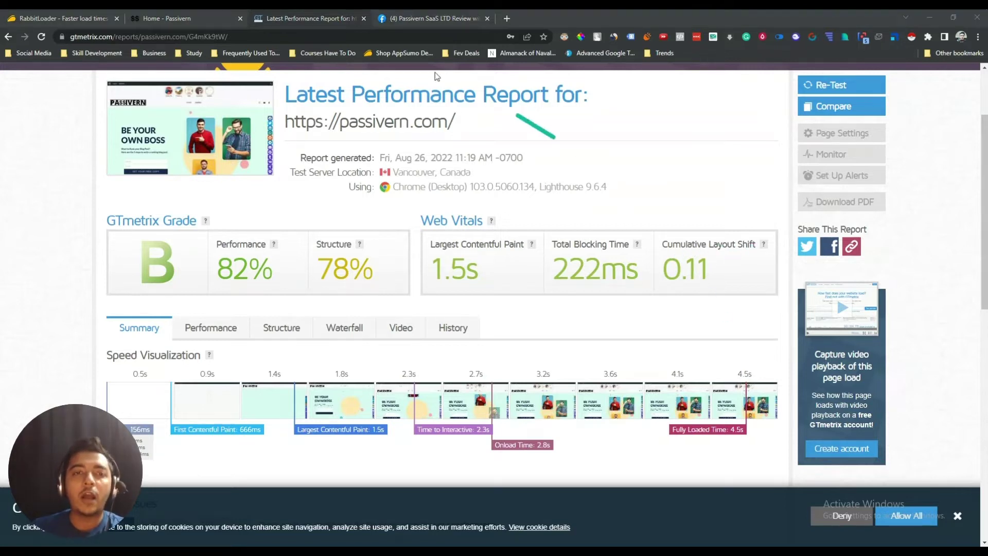
Step: Open the Passivern admin Dashboard in a new tab from the homepage's admin bar
click(170, 17)
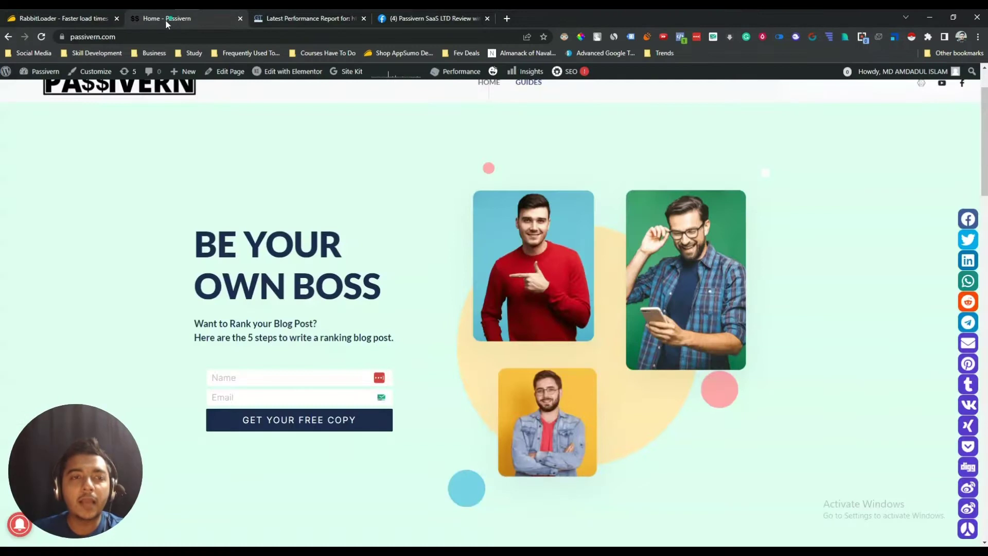
mouse_move(41, 72)
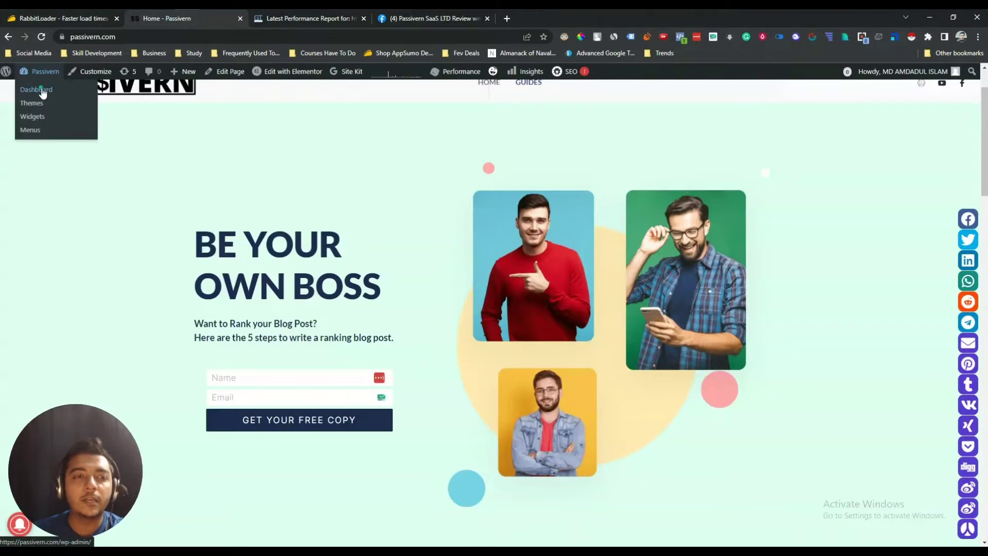
middle_click(43, 91)
drag(285, 20, 178, 26)
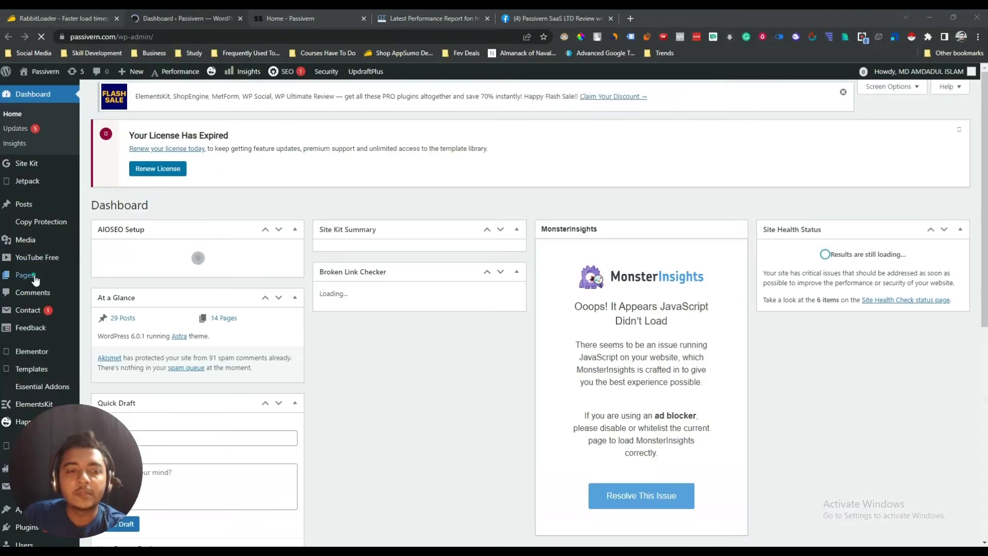
scroll(39, 326, down, 3)
scroll(39, 327, down, 1)
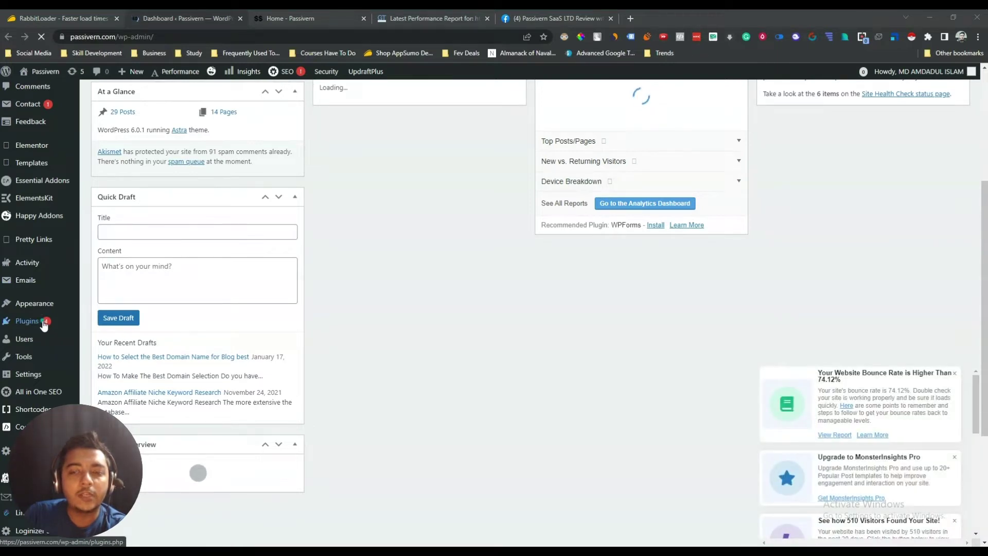
mouse_move(44, 325)
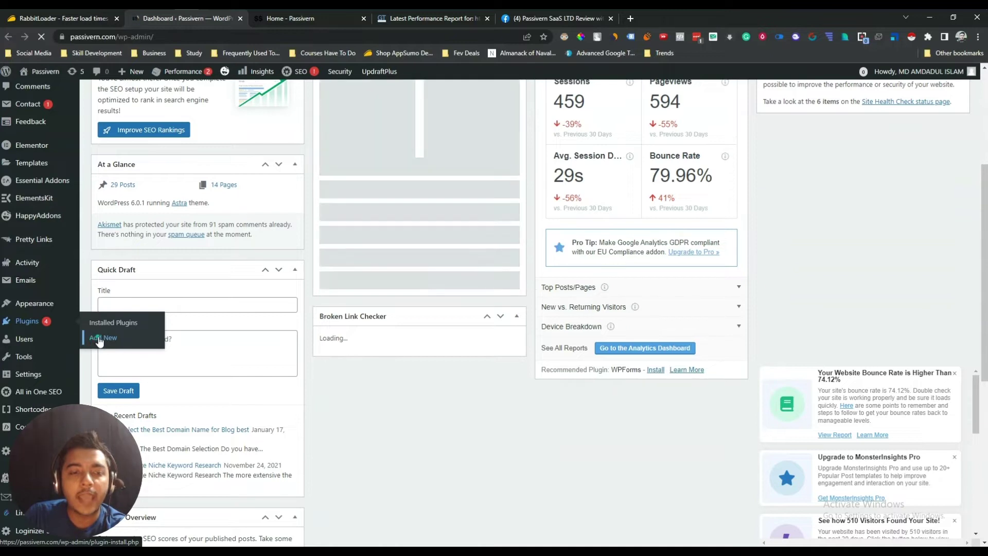
Step: Upload and install rabbit-loader.2.15.0.zip through Plugins > Add New
click(98, 339)
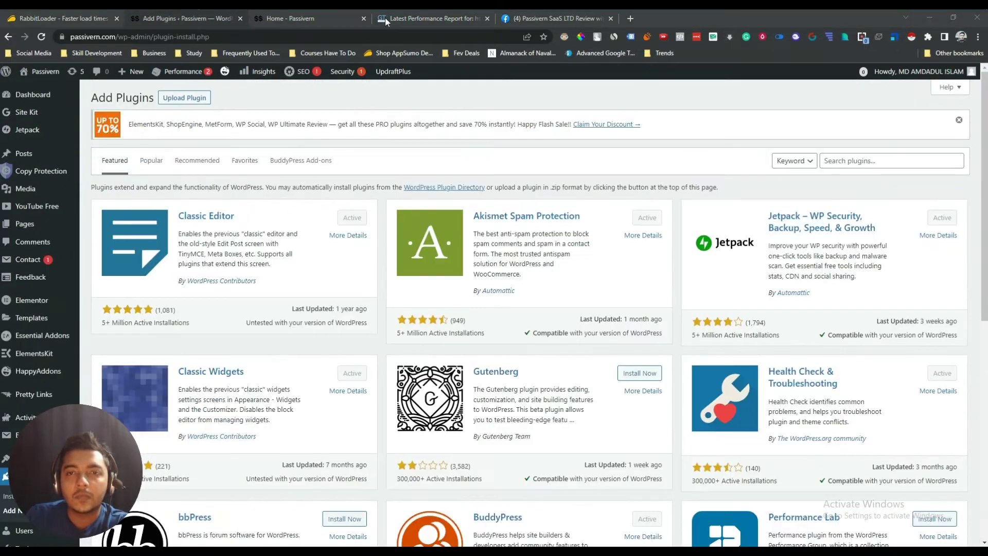
click(209, 97)
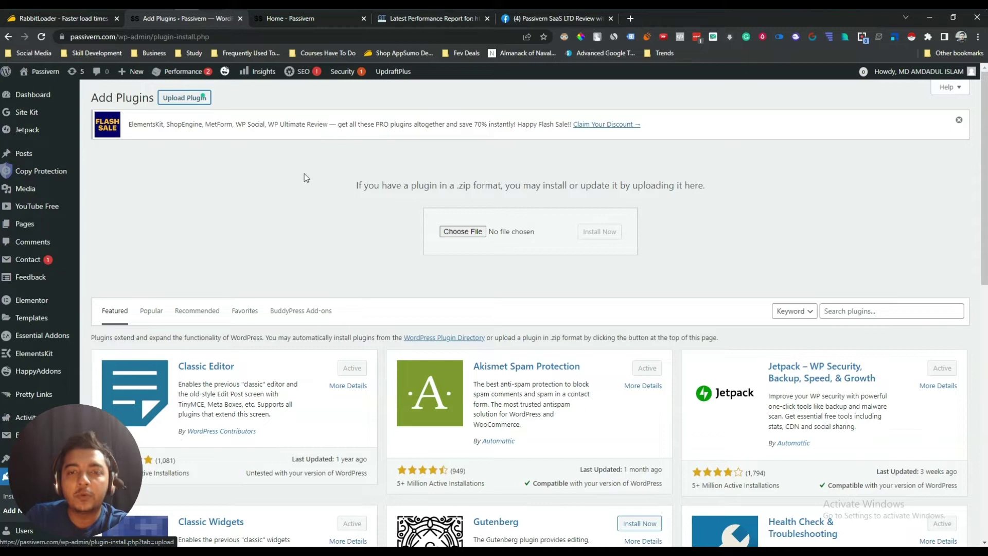
click(461, 230)
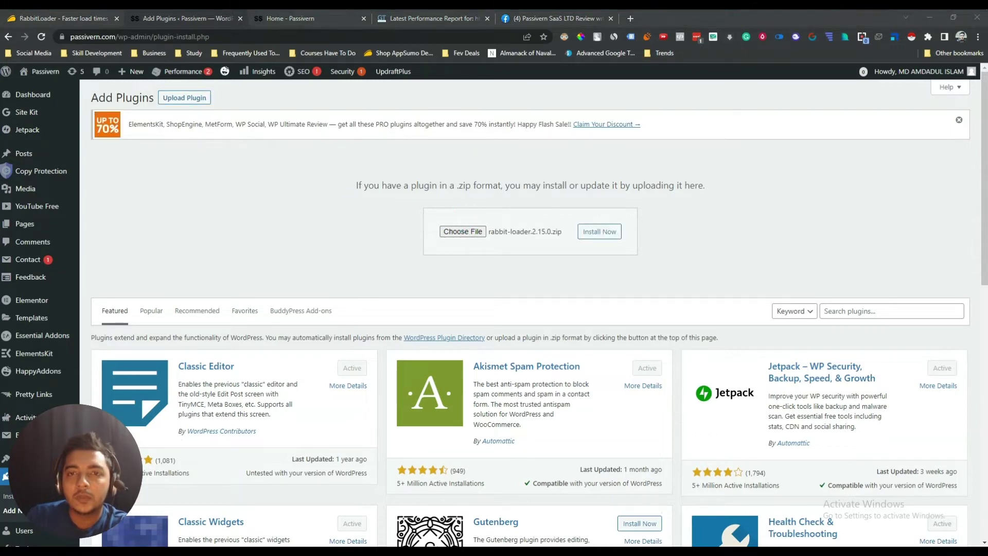
click(590, 233)
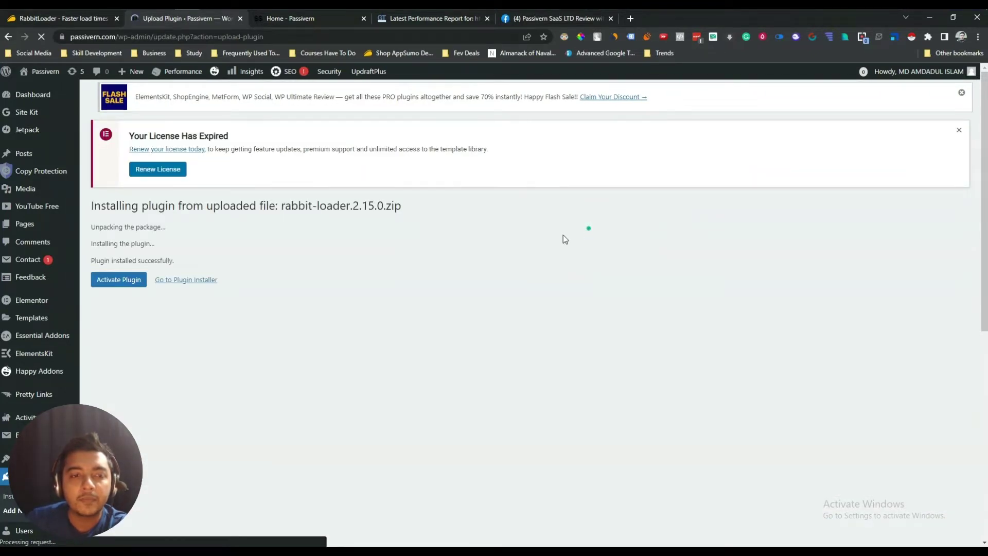
Step: Activate RabbitLoader and review its Home tab showing 'Rabbit is Warming Up' at 0.5%
click(126, 289)
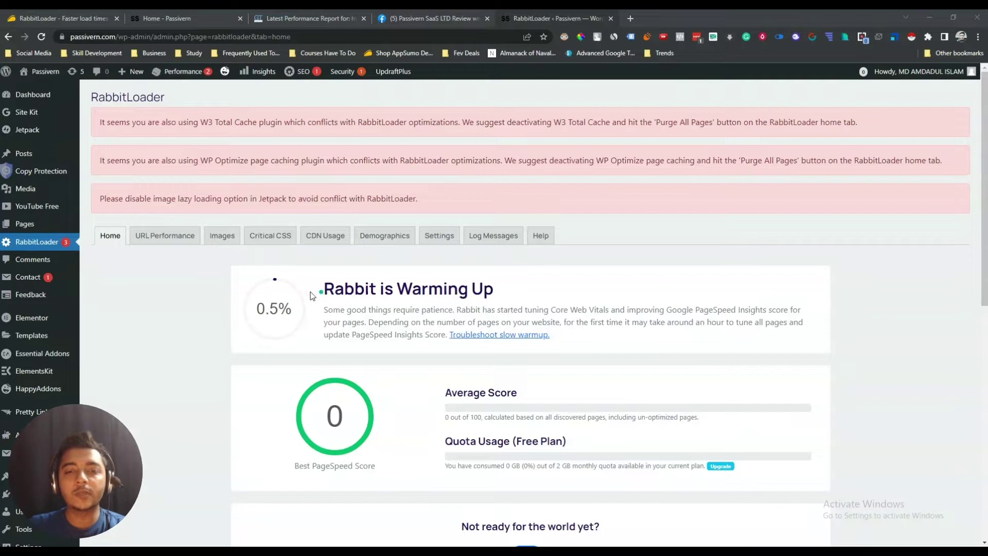
scroll(209, 295, down, 1)
scroll(209, 295, down, 2)
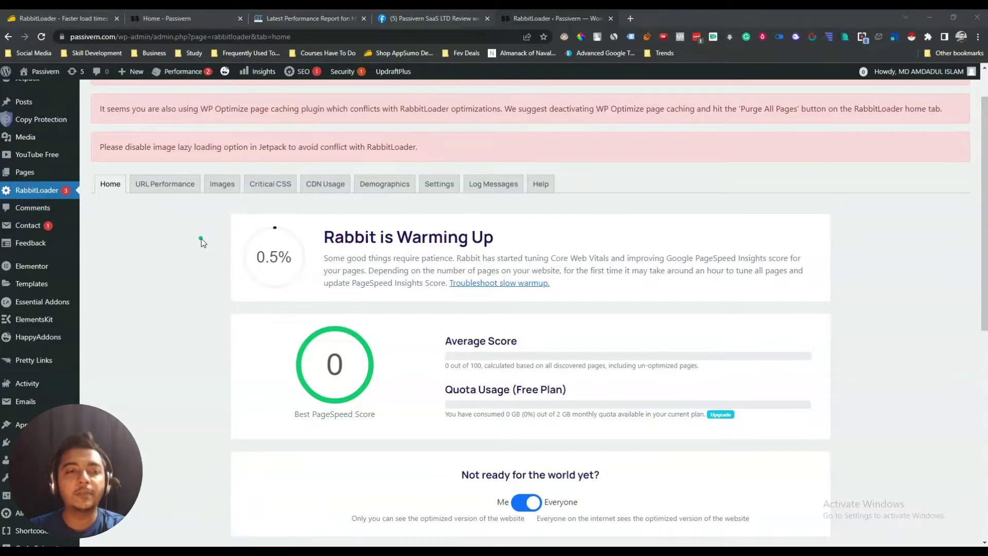
scroll(201, 239, down, 1)
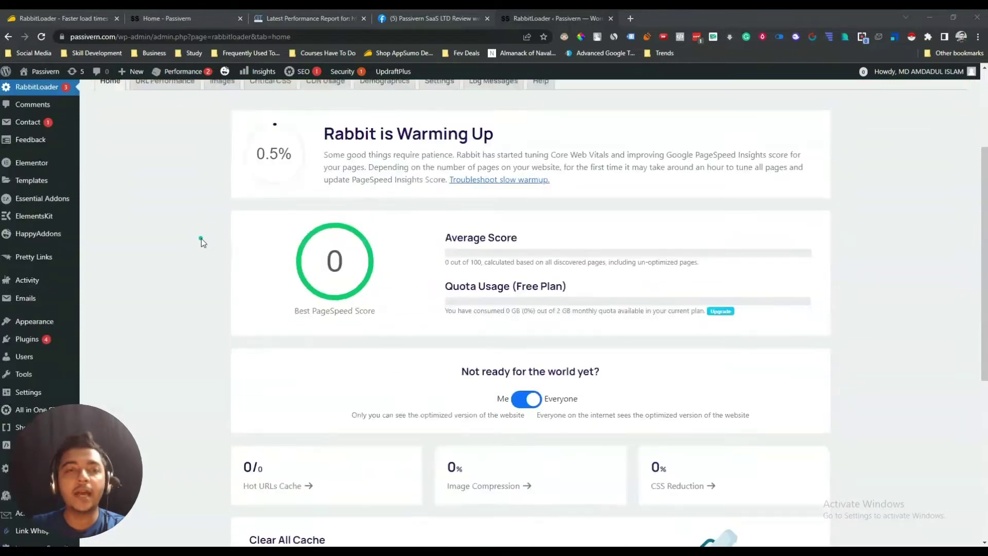
scroll(202, 239, up, 2)
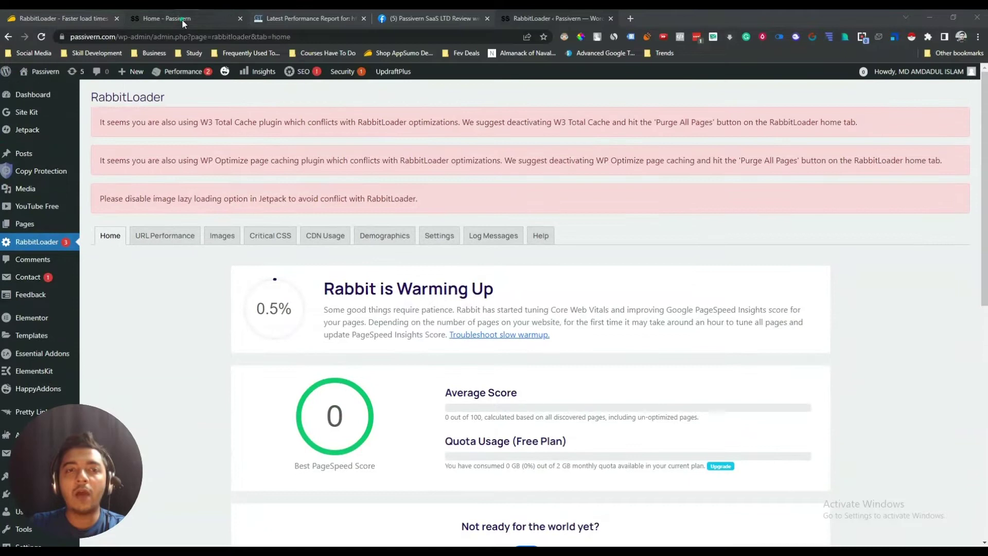
Step: Reload the Passivern homepage, copy its address, and return to the GTmetrix report
click(181, 20)
click(42, 37)
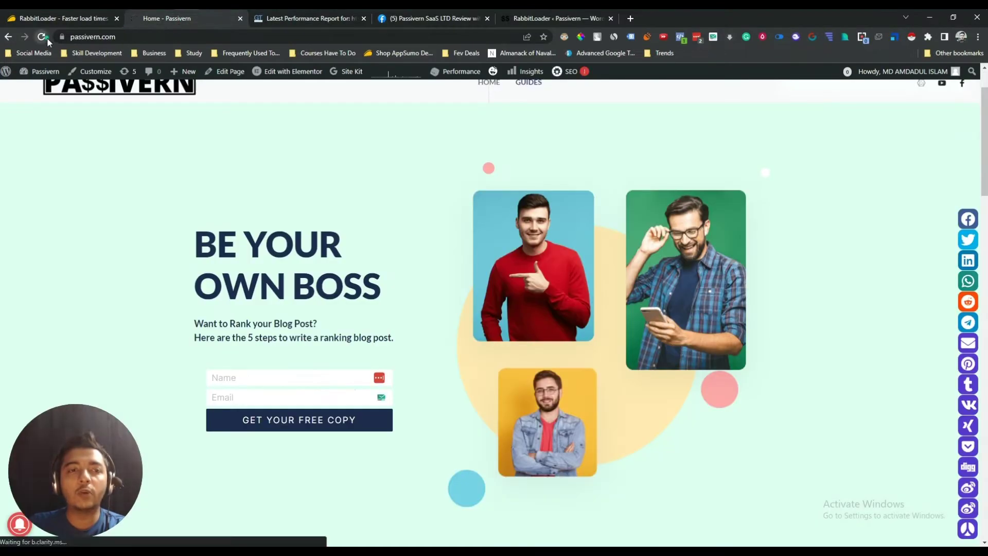
click(106, 42)
right_click(107, 42)
click(135, 103)
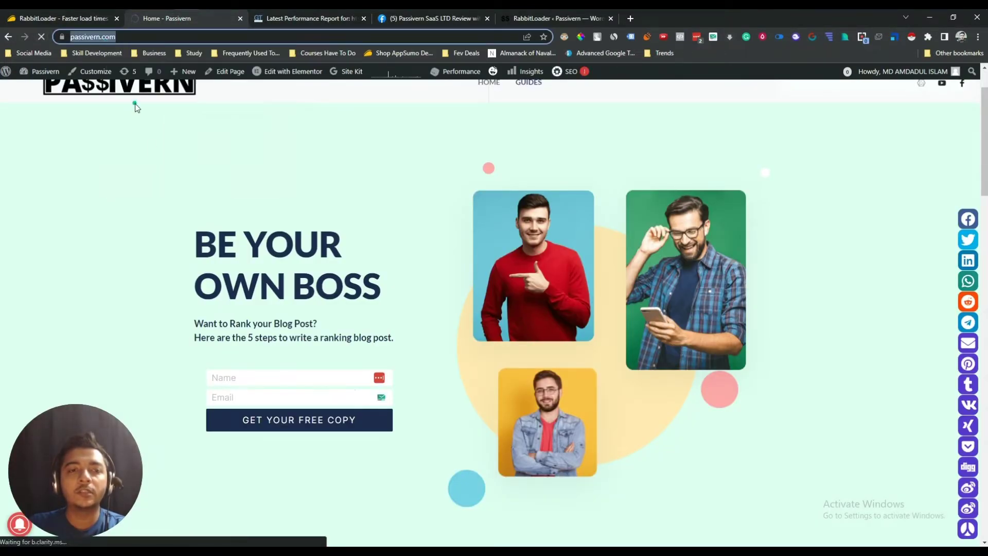
click(179, 193)
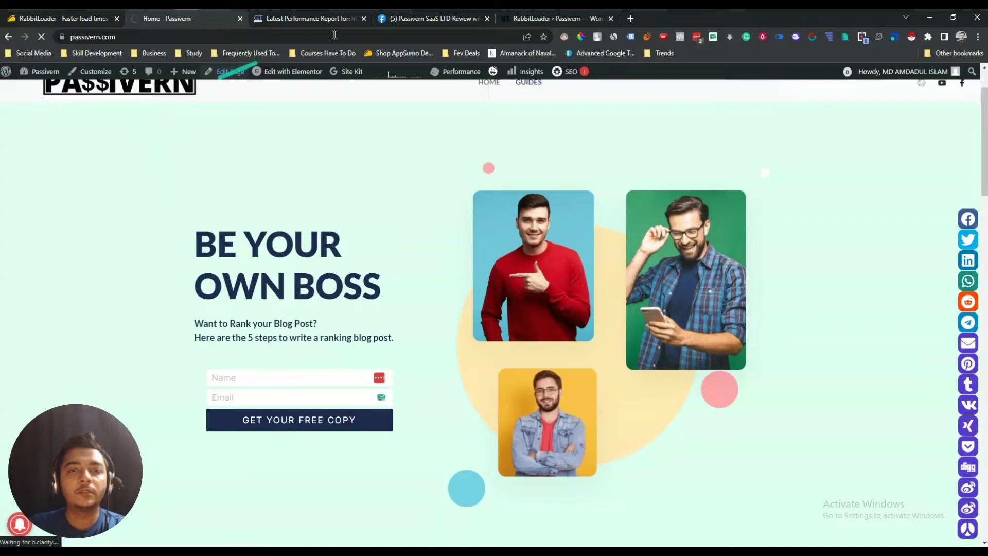
right_click(99, 40)
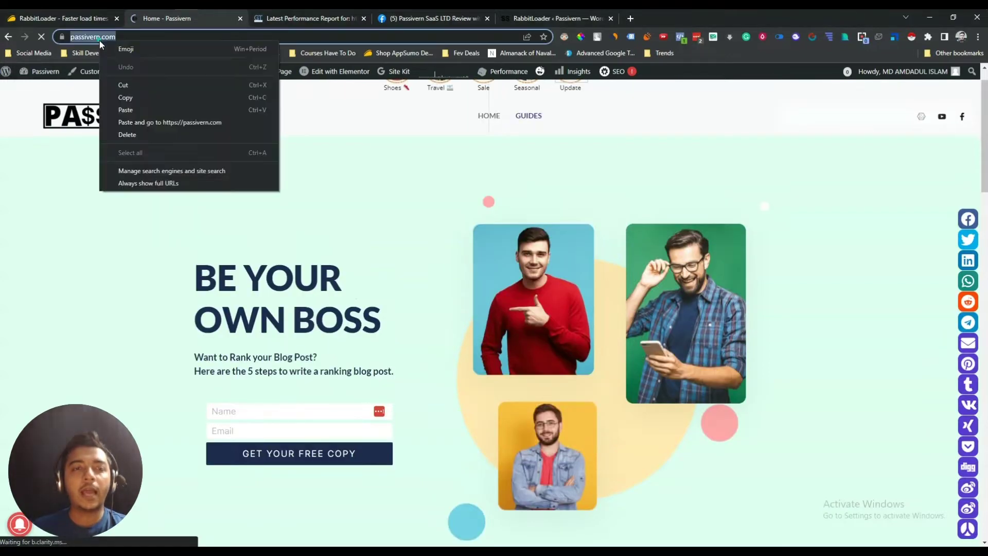
click(140, 95)
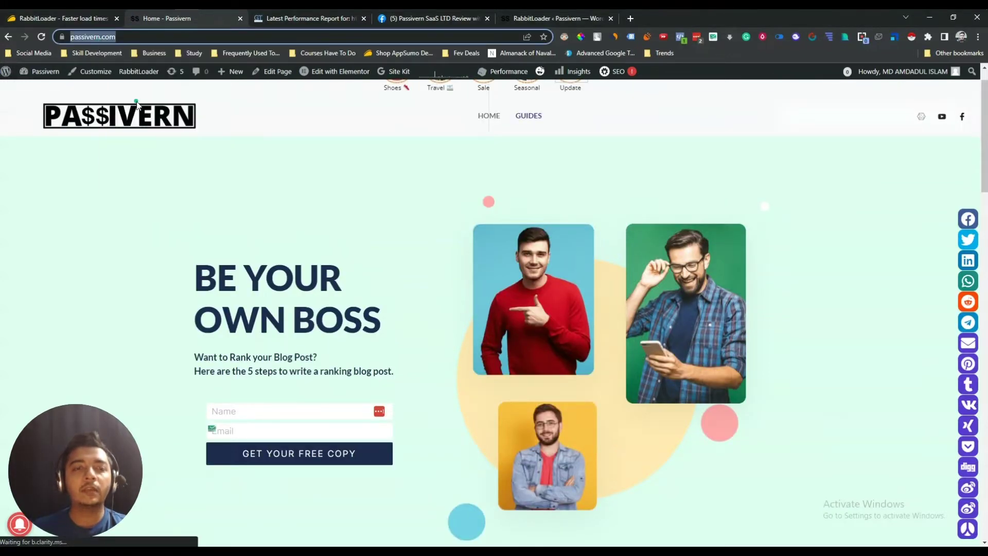
click(306, 22)
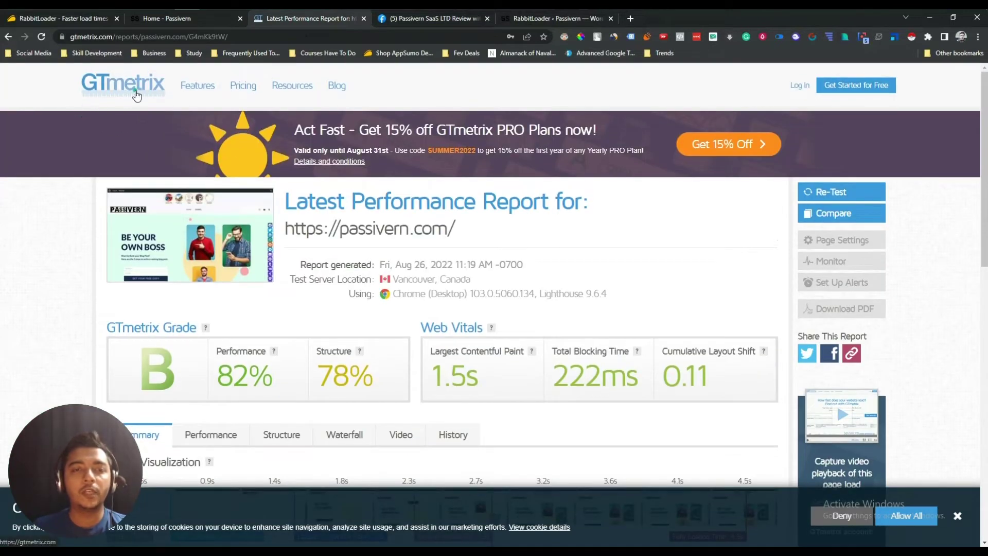
middle_click(136, 95)
click(397, 25)
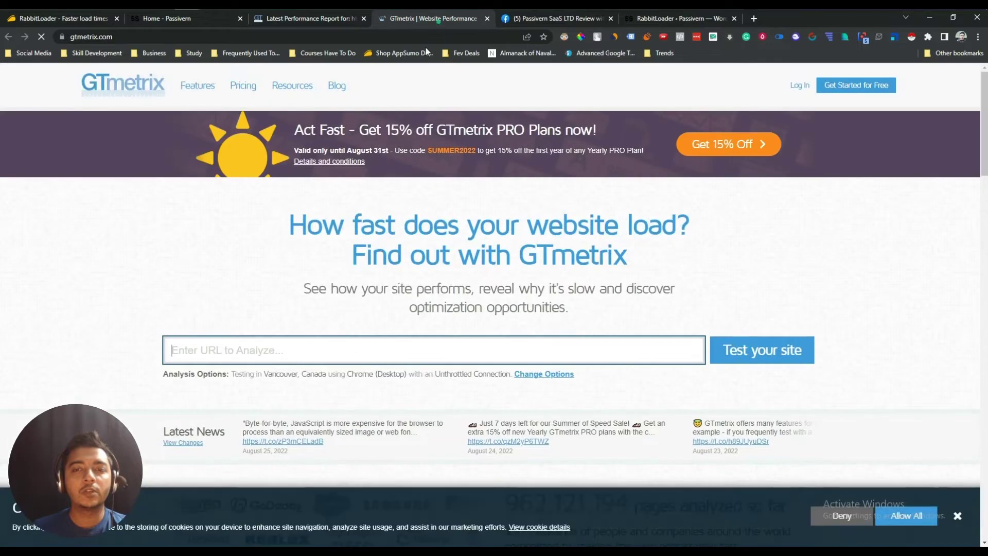
click(274, 386)
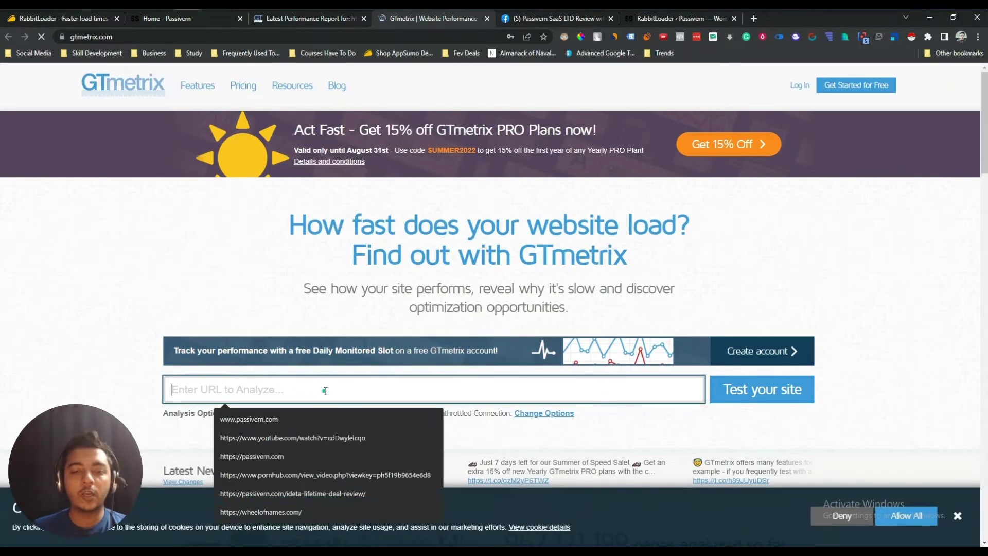
scroll(900, 280, down, 1)
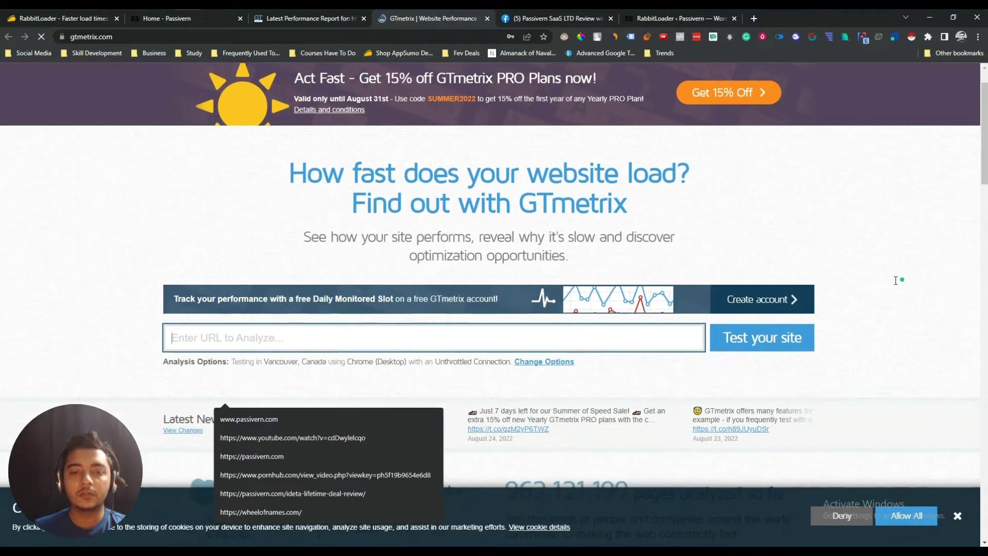
key(ctrl+v)
key(ctrl+v)
key(BackSpace)
key(BackSpace)
key(BackSpace)
key(BackSpace)
key(BackSpace)
key(BackSpace)
key(BackSpace)
key(BackSpace)
key(BackSpace)
key(BackSpace)
key(BackSpace)
key(BackSpace)
key(BackSpace)
key(BackSpace)
key(BackSpace)
key(BackSpace)
key(BackSpace)
key(BackSpace)
key(BackSpace)
key(BackSpace)
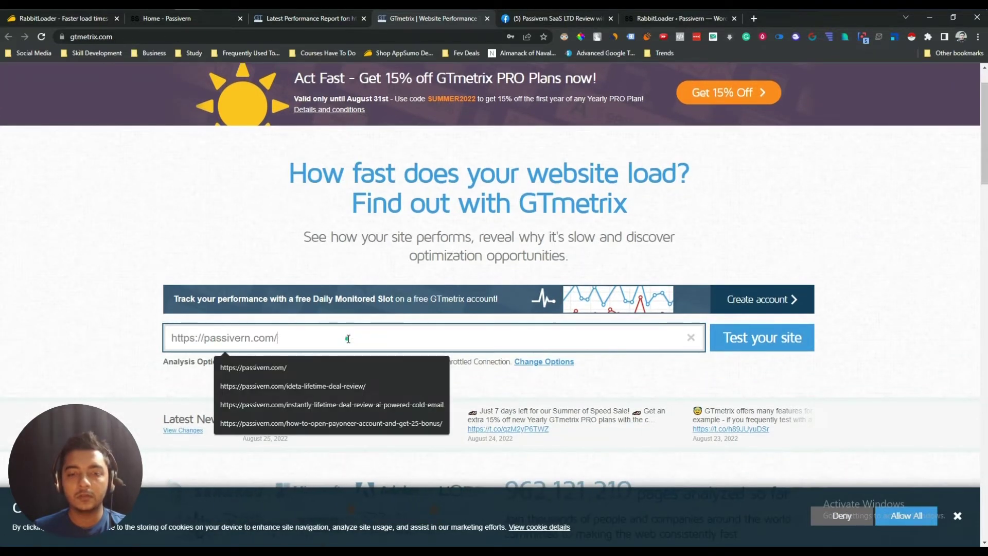
key(Return)
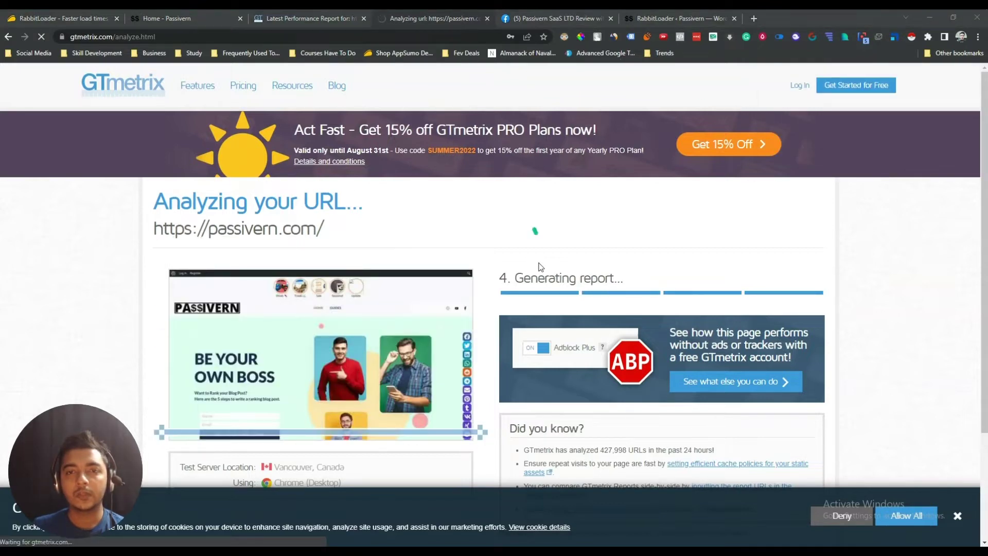
Step: Dismiss the LastPass save-password prompt and flip between the 11:19 and 11:26 GTmetrix reports
scroll(588, 288, down, 2)
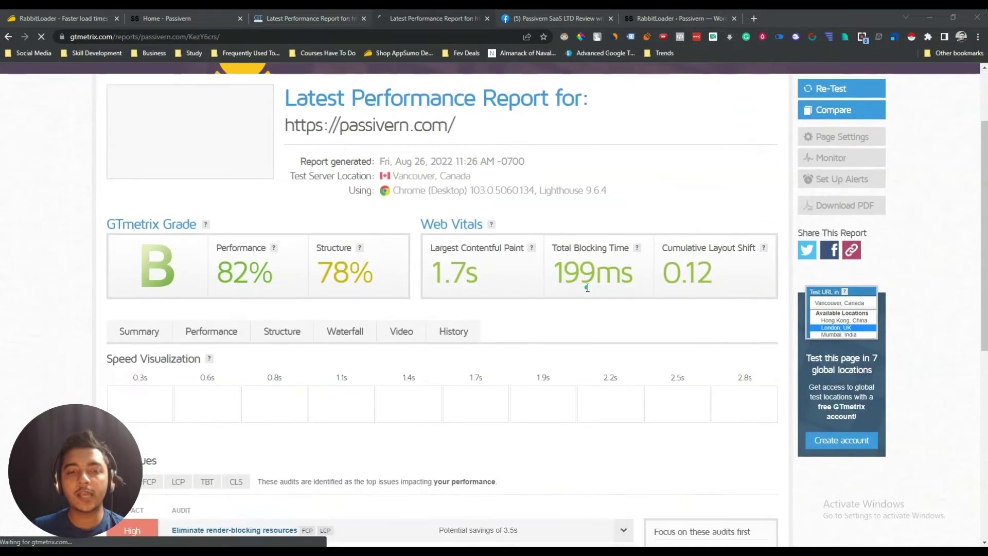
scroll(587, 288, down, 1)
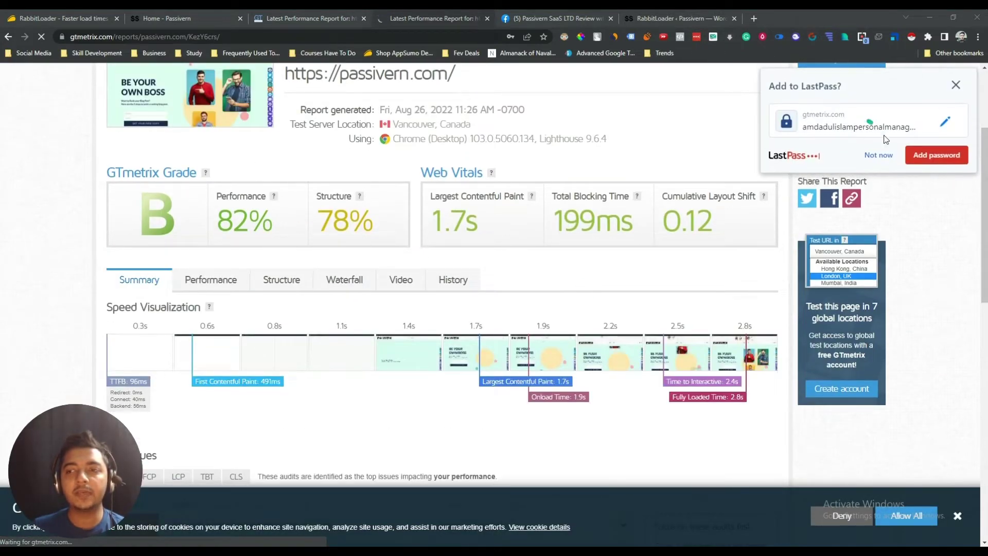
click(878, 155)
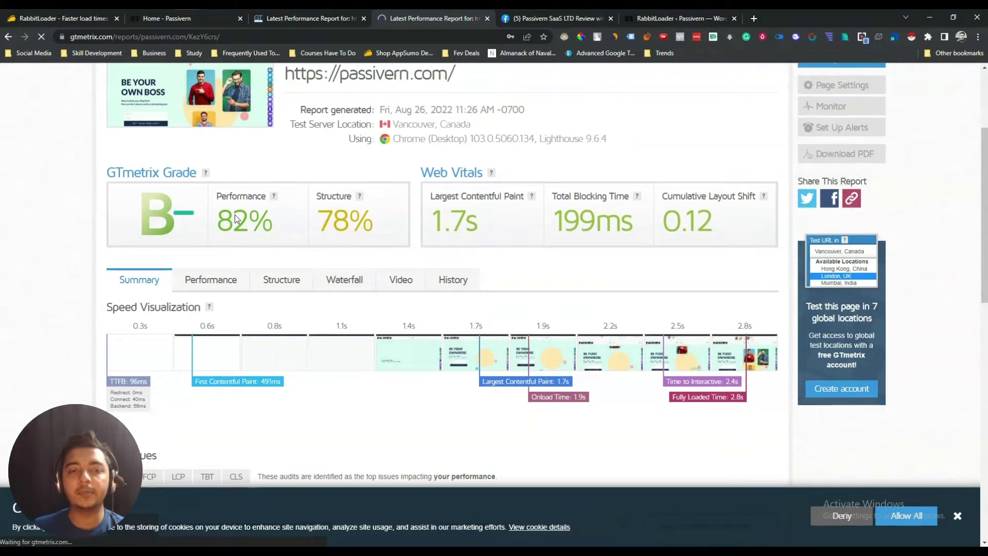
click(318, 19)
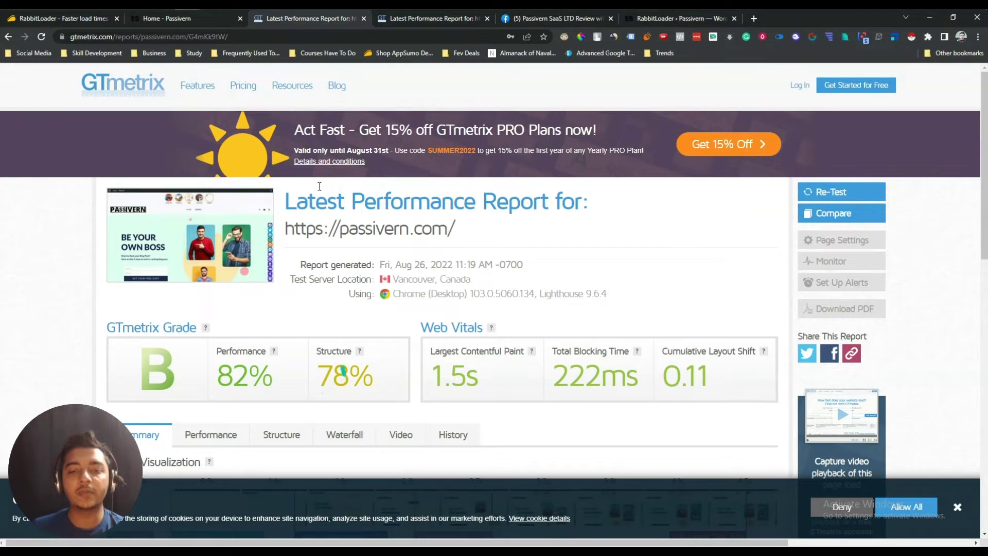
click(408, 21)
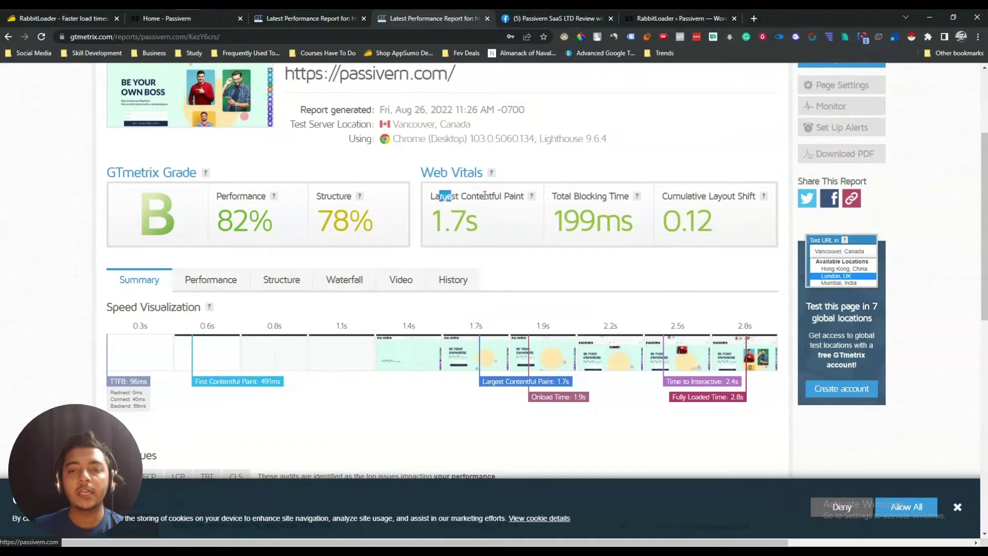
Step: Compare Largest Contentful Paint: 1.5s in the 11:19 report versus 1.7s in the 11:26 report
drag(485, 195, 514, 198)
click(518, 197)
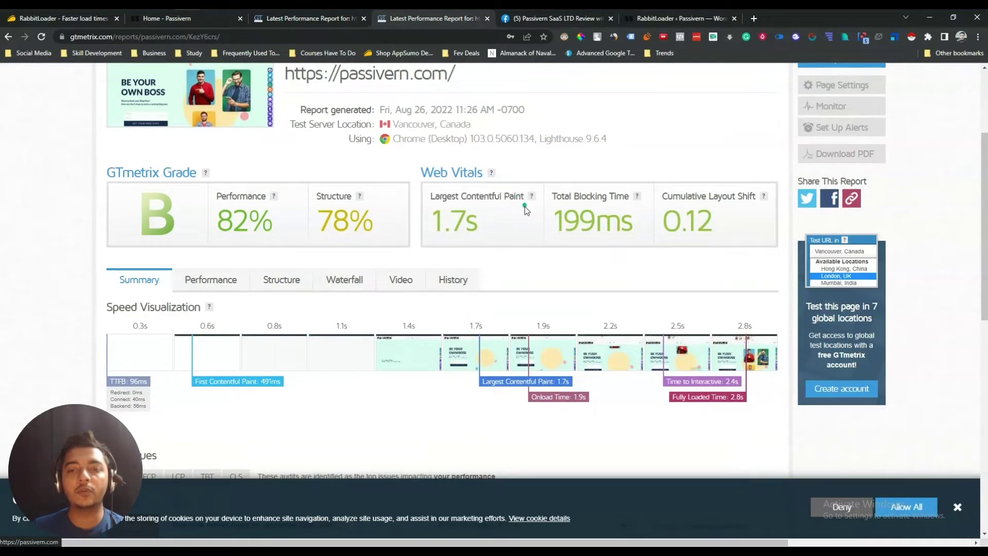
click(296, 23)
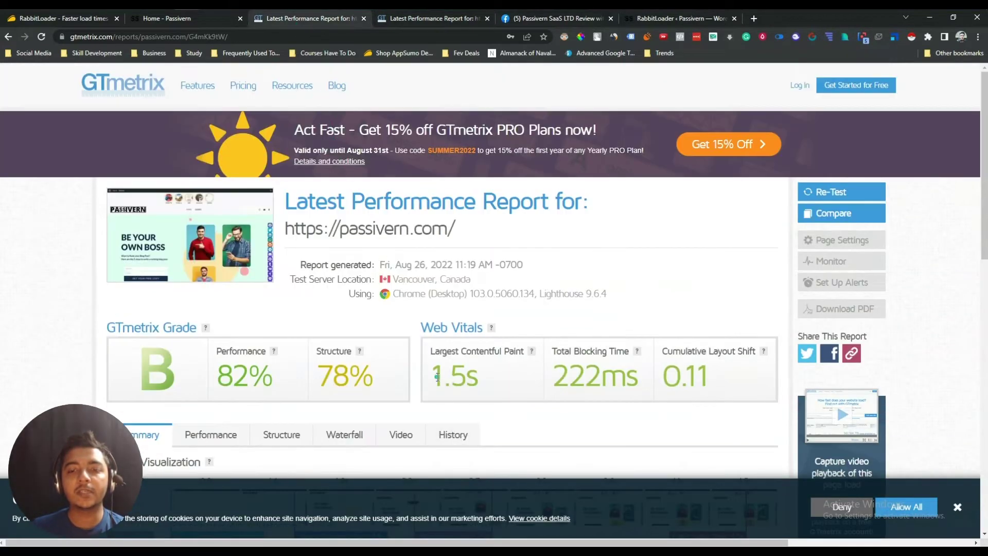
drag(439, 377, 484, 384)
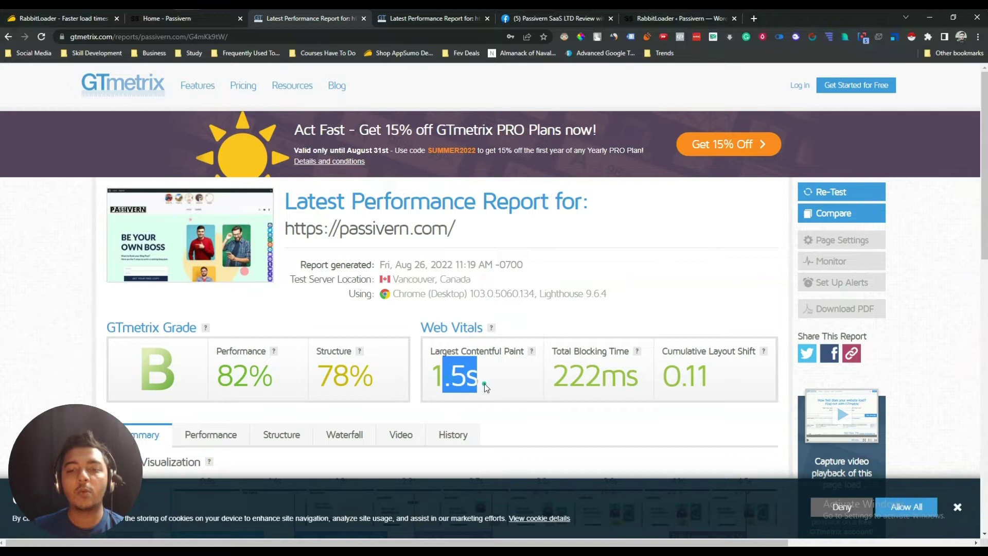
click(428, 20)
drag(433, 224, 483, 227)
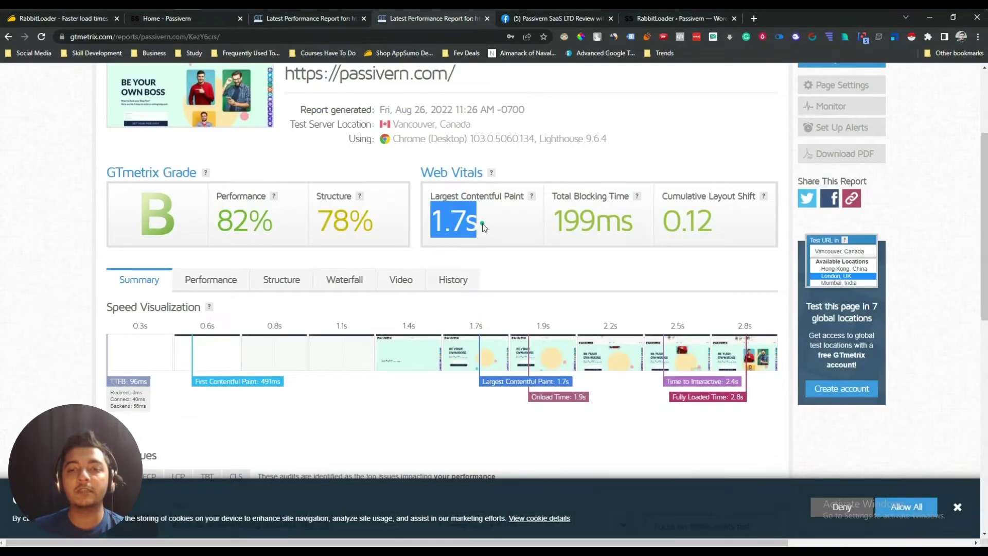
click(483, 224)
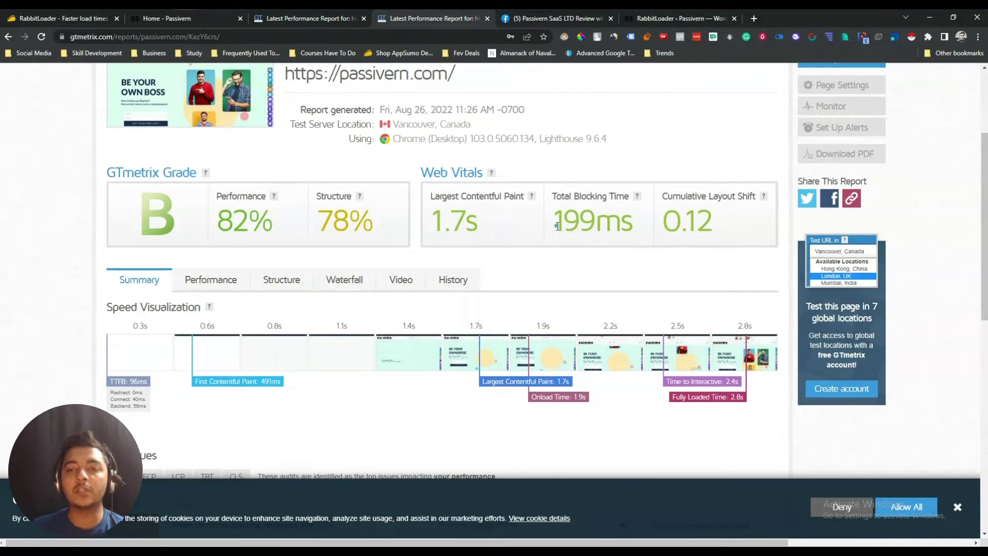
Step: Compare Total Blocking Time (222ms vs 199ms) and the newer 0.12 CLS, then return to RabbitLoader admin
drag(558, 227, 636, 227)
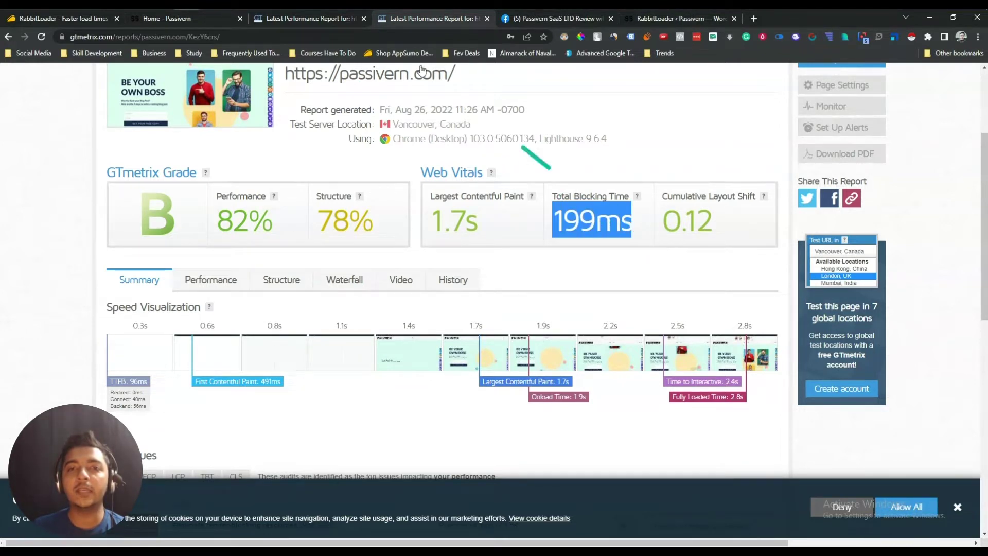
click(306, 23)
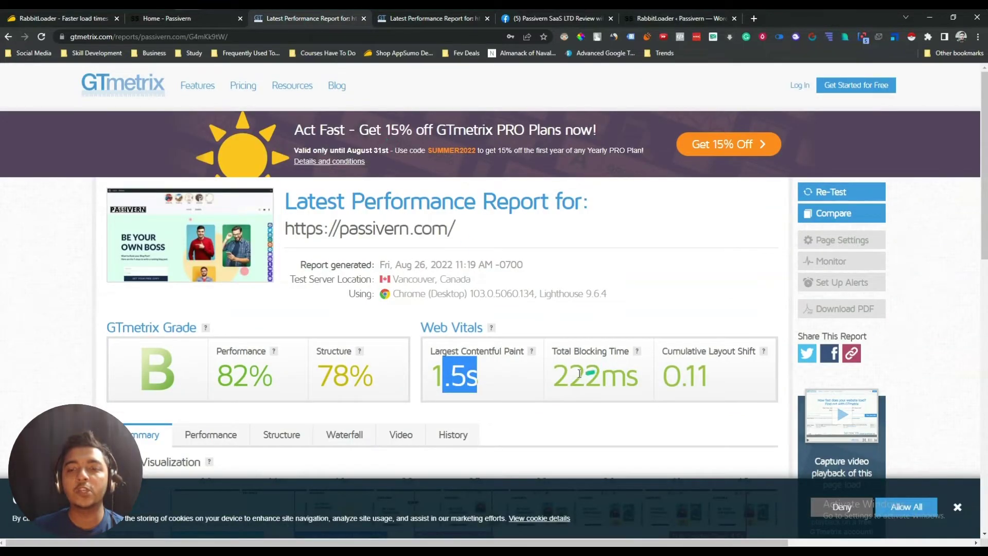
drag(565, 372, 624, 371)
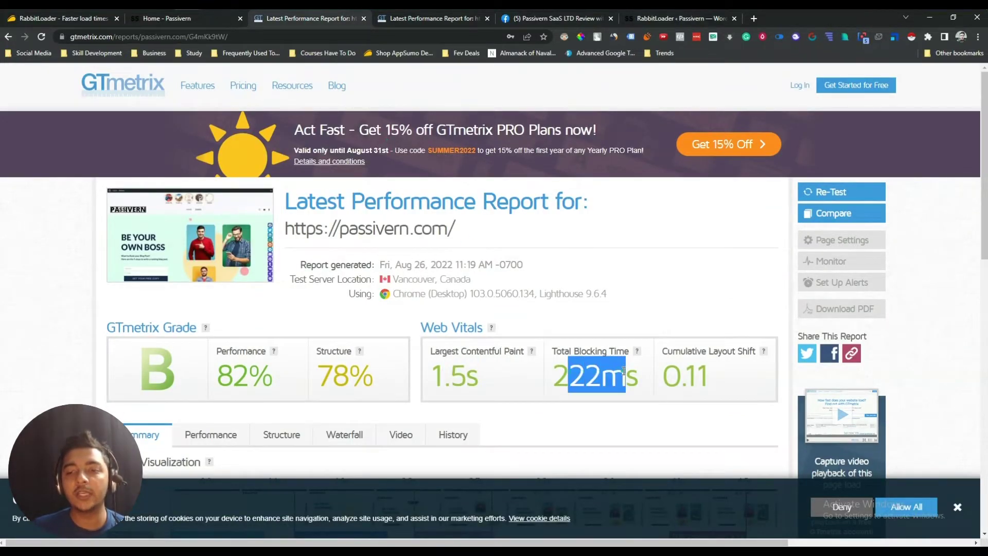
click(648, 375)
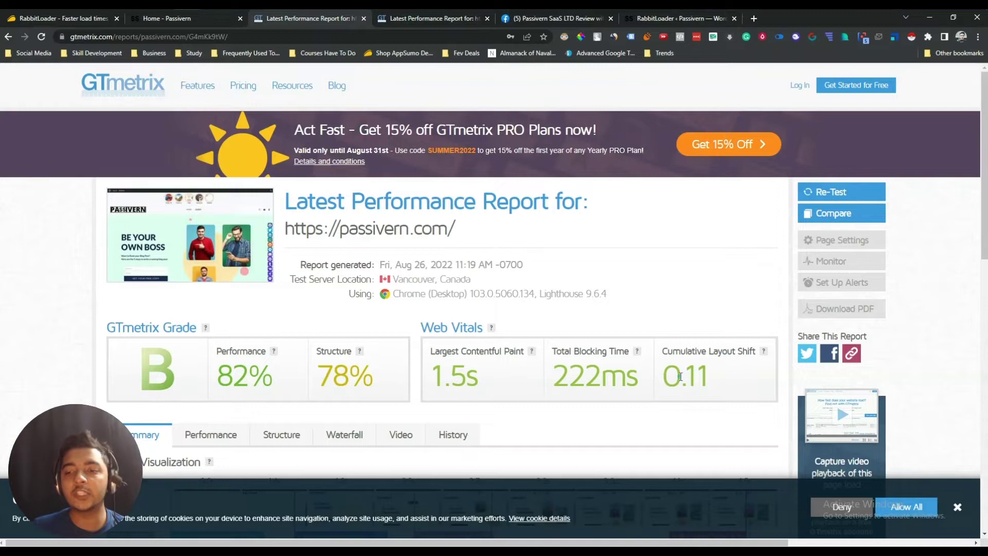
click(420, 20)
drag(663, 221, 722, 220)
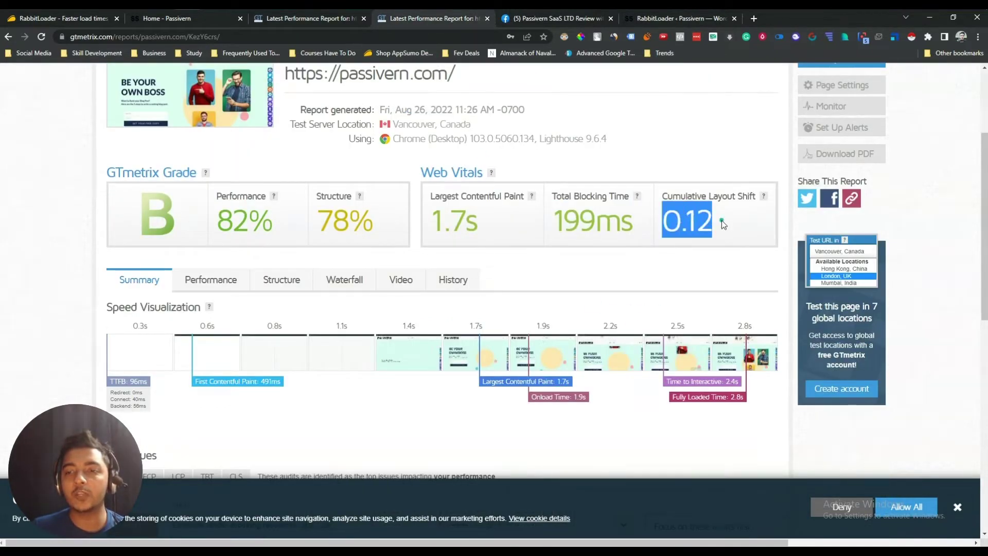
click(721, 220)
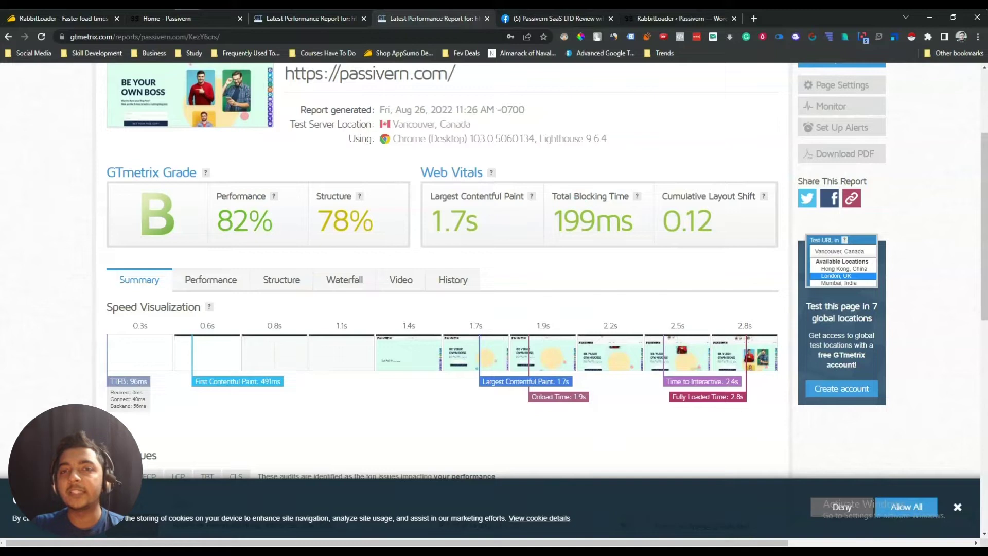
click(184, 20)
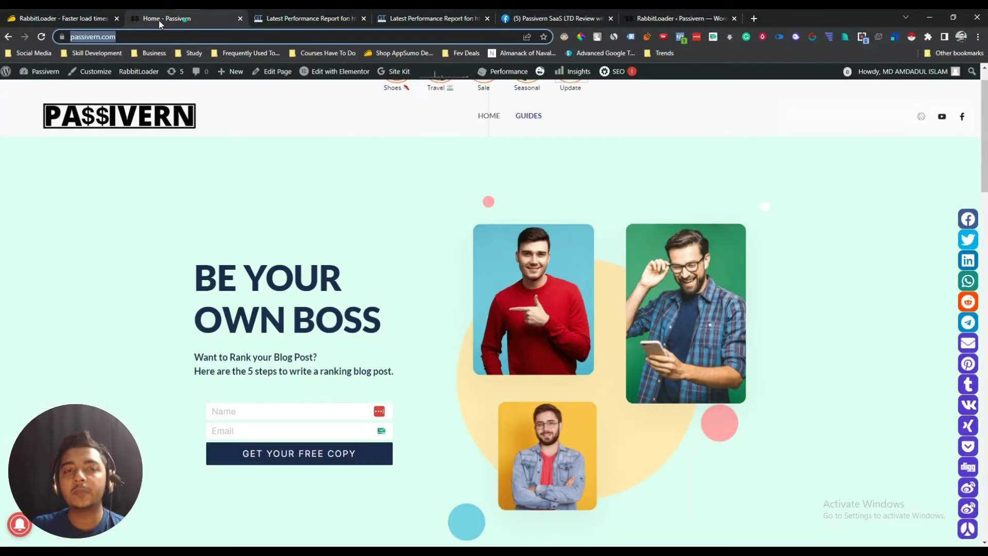
click(663, 19)
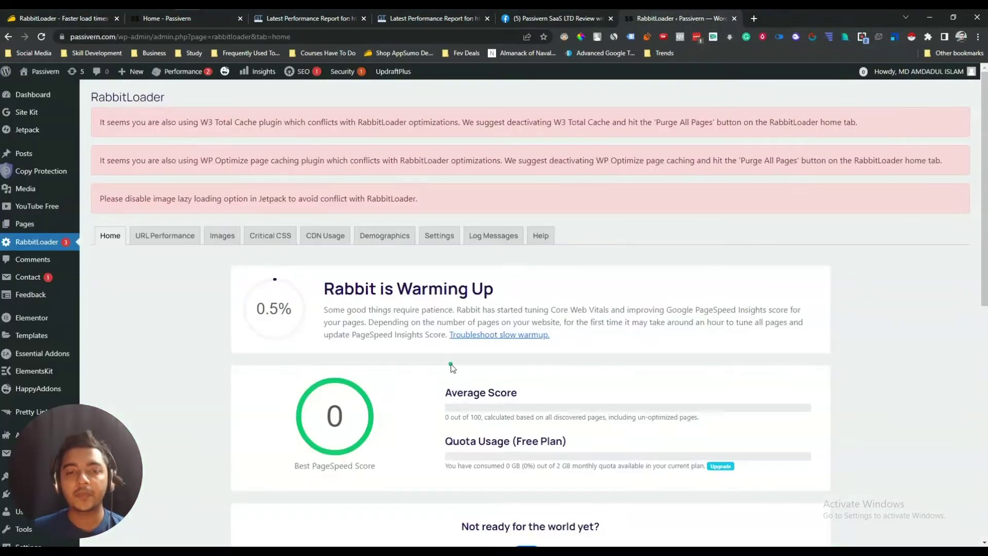
Step: Scroll the RabbitLoader Home tab, then view URL Performance showing 6/30 hot URLs cached
scroll(363, 350, down, 3)
scroll(363, 350, down, 2)
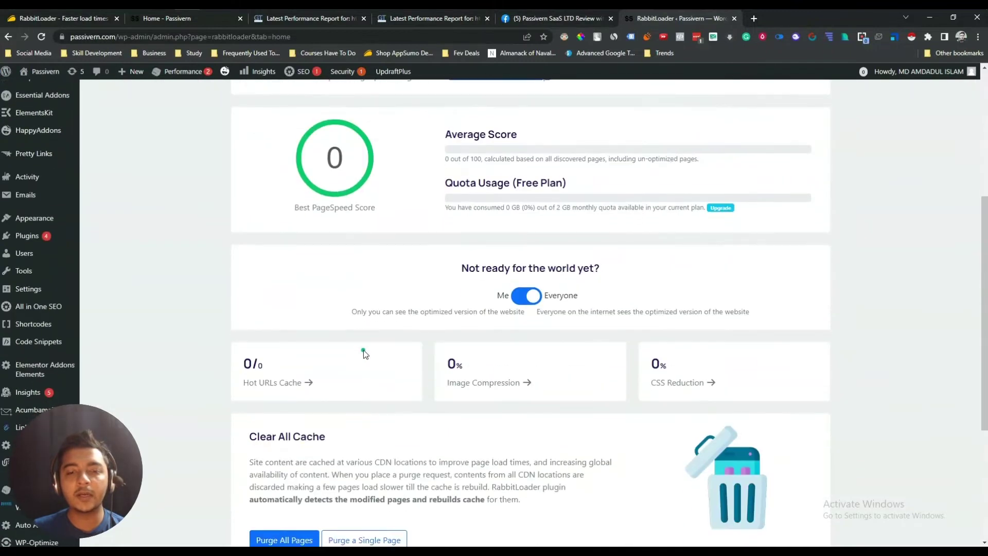
scroll(364, 350, up, 5)
click(152, 242)
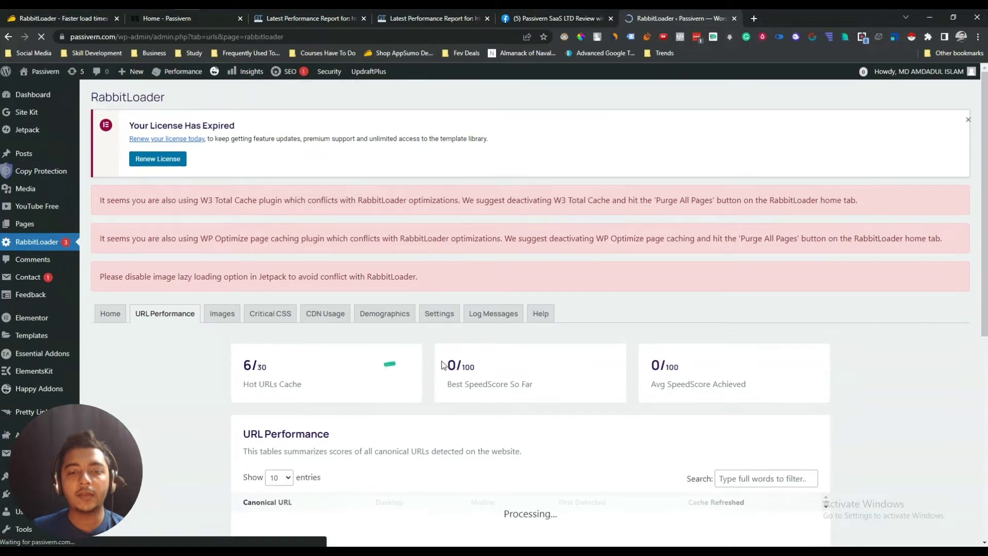
scroll(514, 357, down, 7)
scroll(515, 358, up, 4)
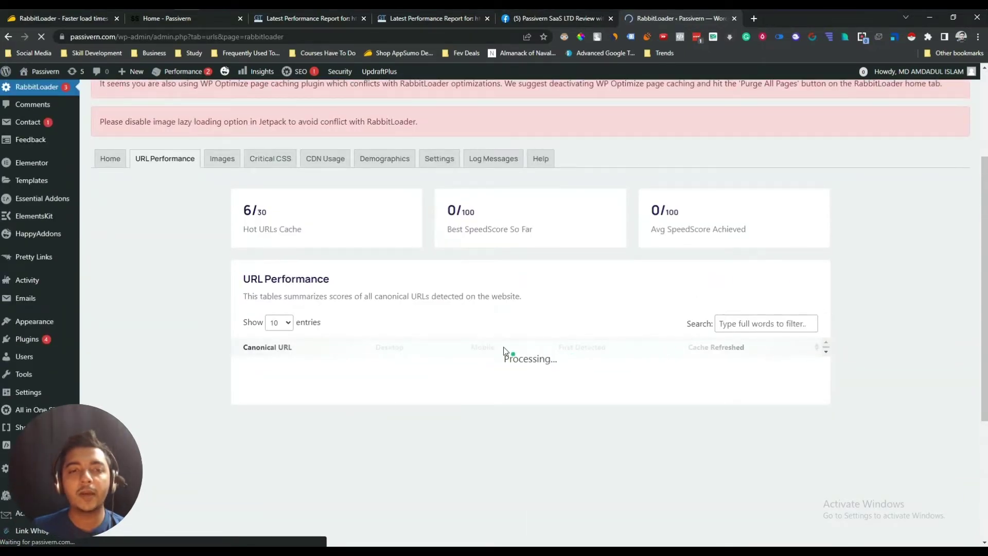
scroll(504, 351, up, 4)
scroll(202, 236, down, 1)
scroll(179, 208, up, 1)
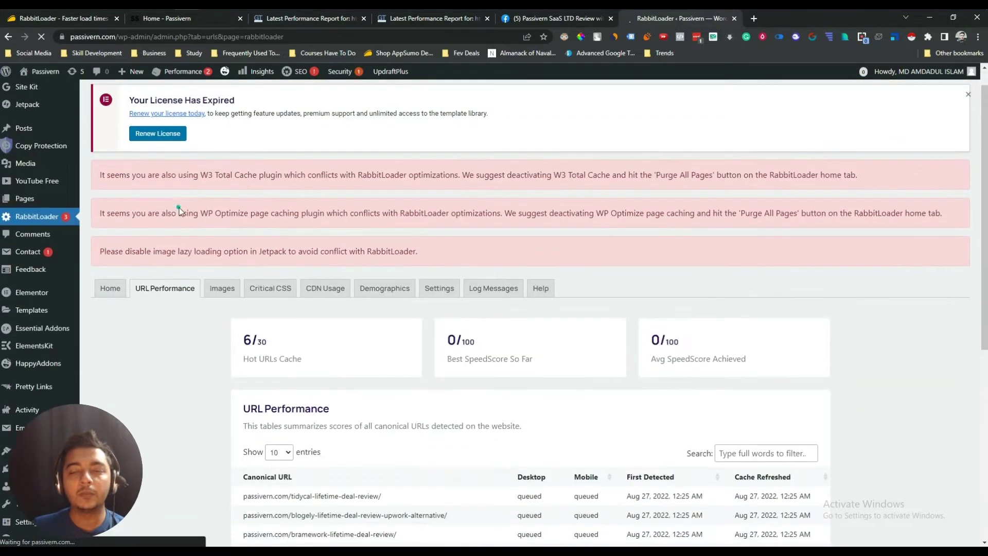
scroll(179, 208, up, 1)
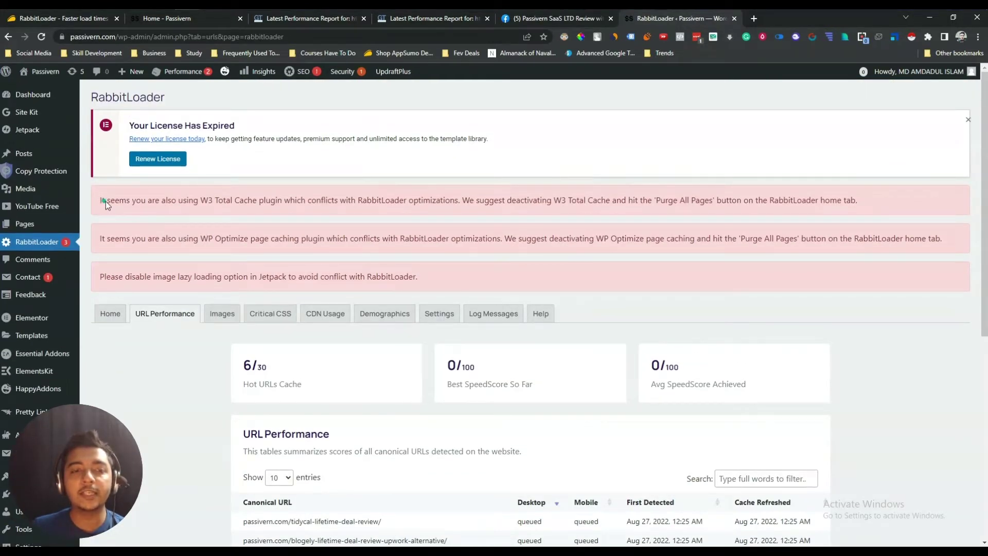
drag(106, 202, 846, 199)
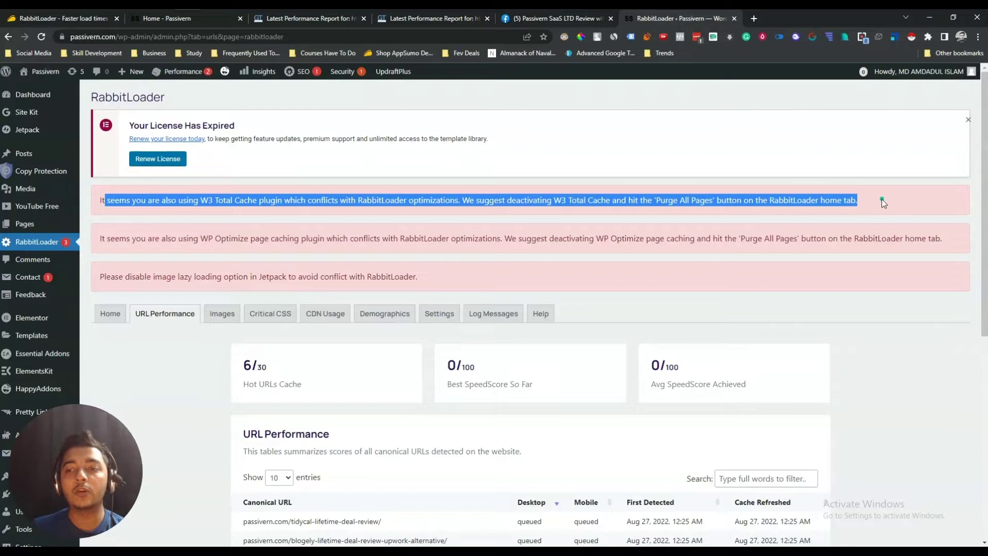
key(alt+Tab)
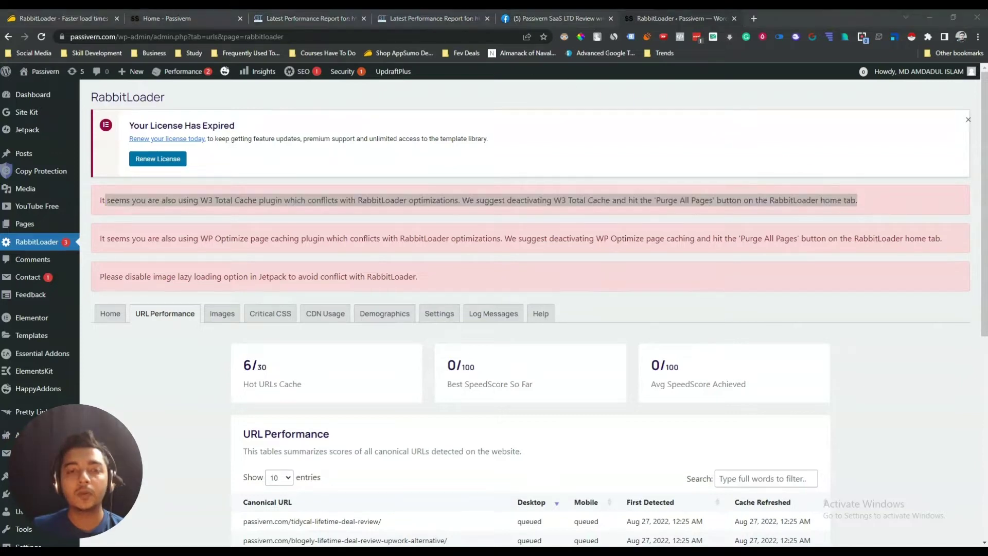
click(225, 192)
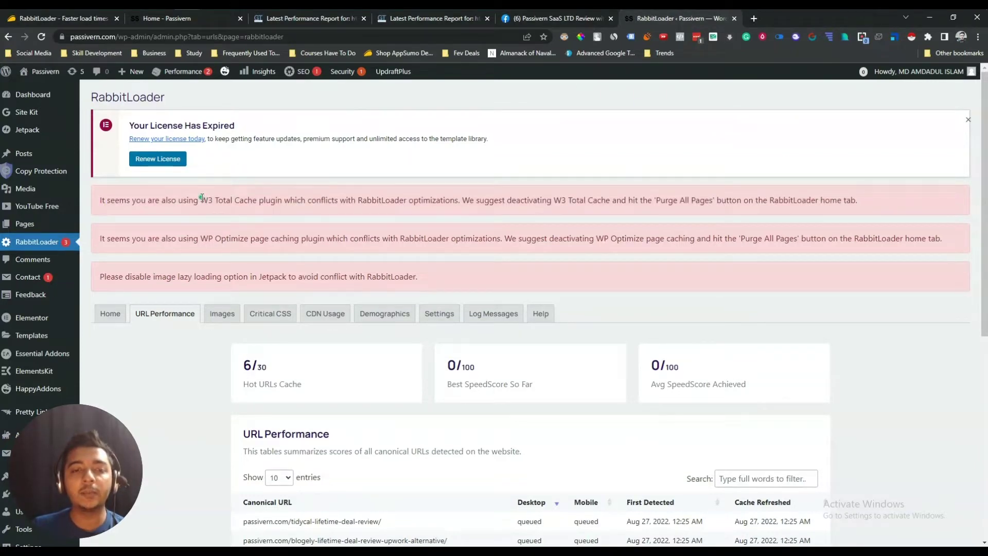
drag(209, 199, 279, 201)
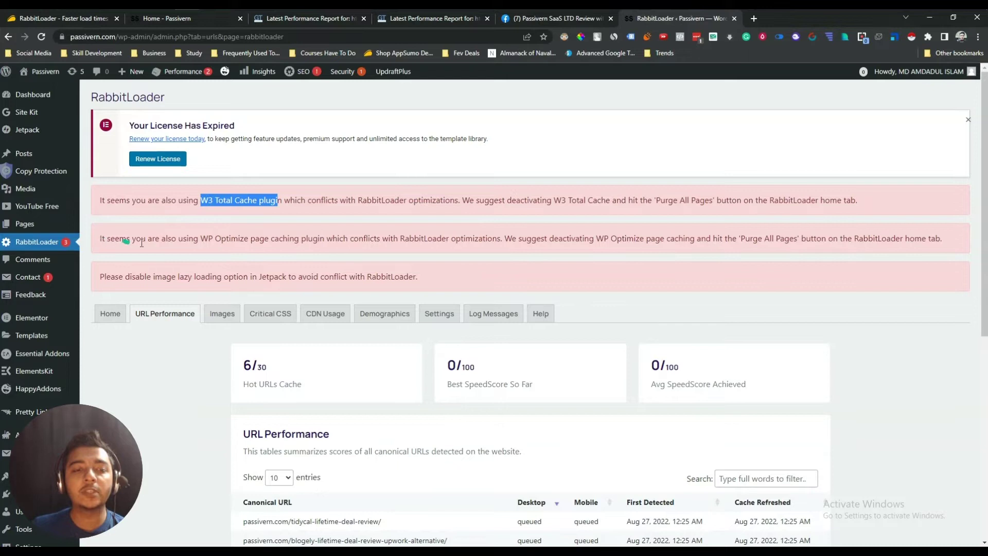
click(203, 242)
drag(203, 242, 321, 241)
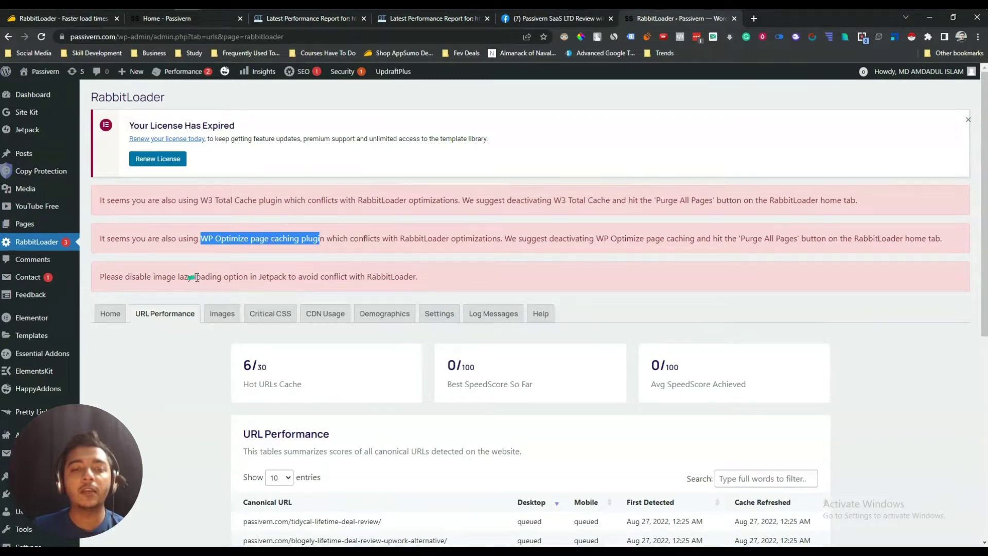
triple_click(269, 278)
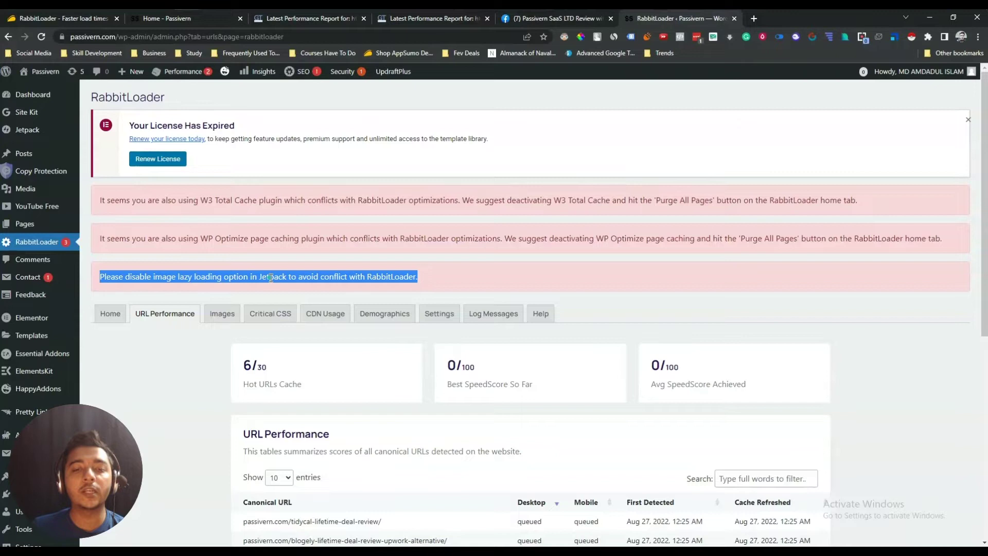
click(277, 277)
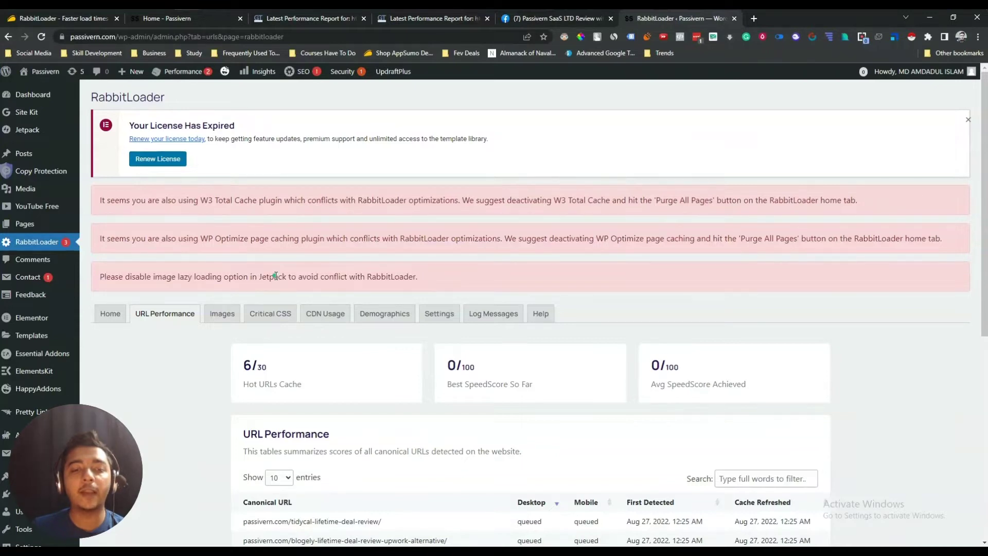
click(119, 484)
drag(119, 485, 926, 143)
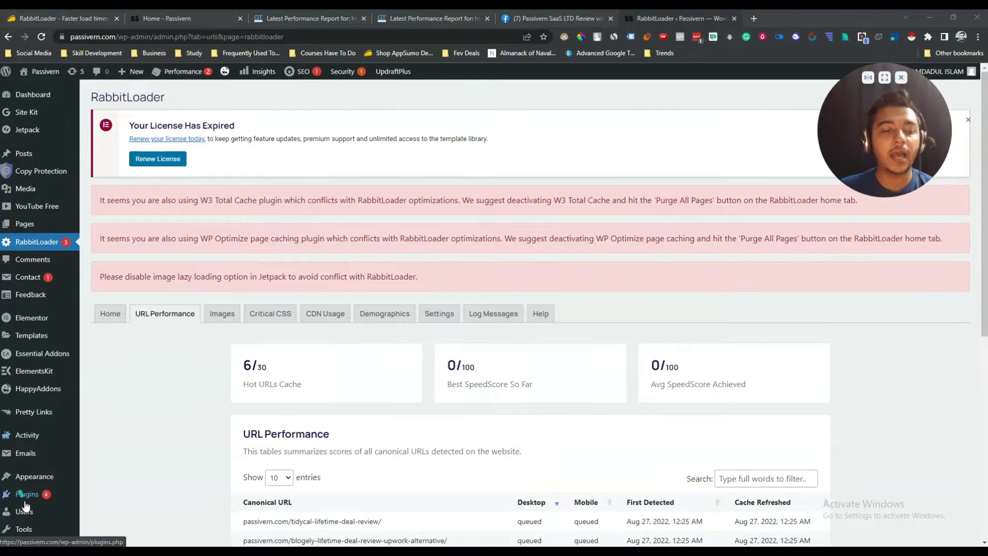
Step: On a new Plugins tab, bulk-deactivate Jetpack, W3 Total Cache and WP-Optimize
mouse_move(28, 494)
middle_click(96, 497)
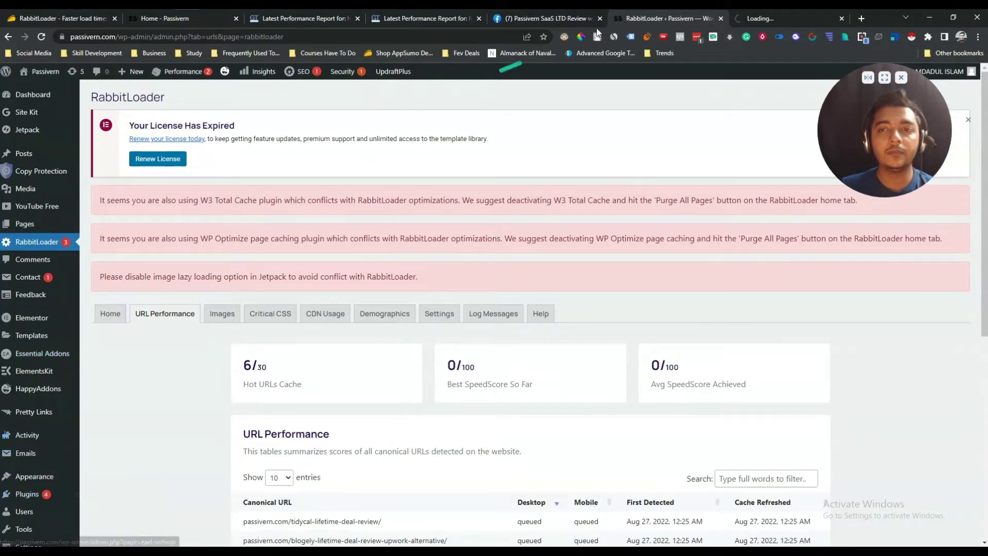
click(771, 20)
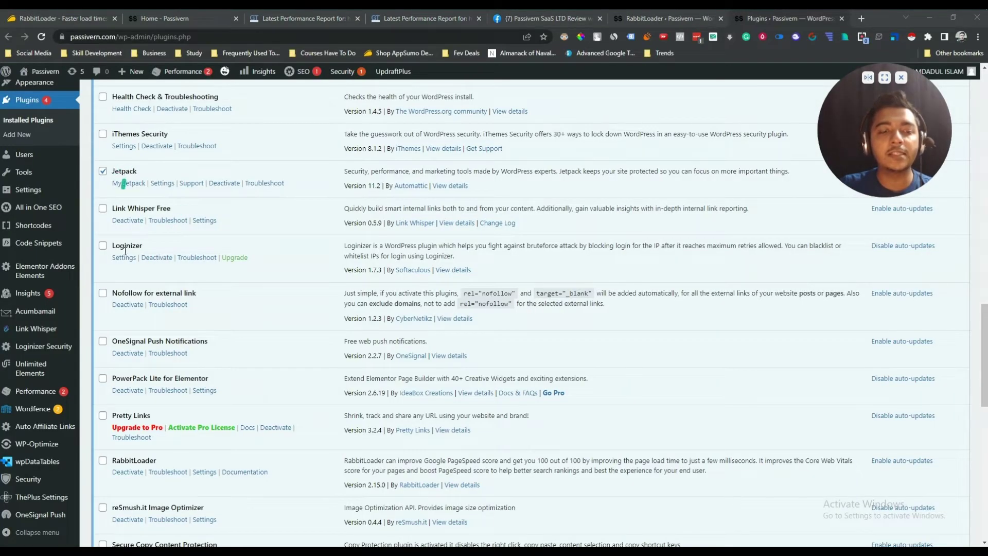
scroll(125, 251, down, 12)
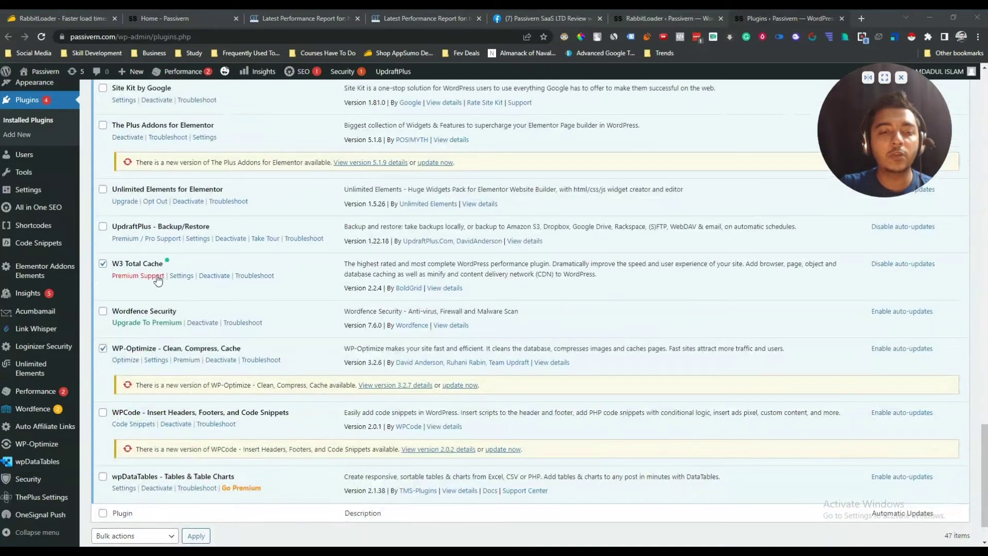
scroll(185, 396, down, 2)
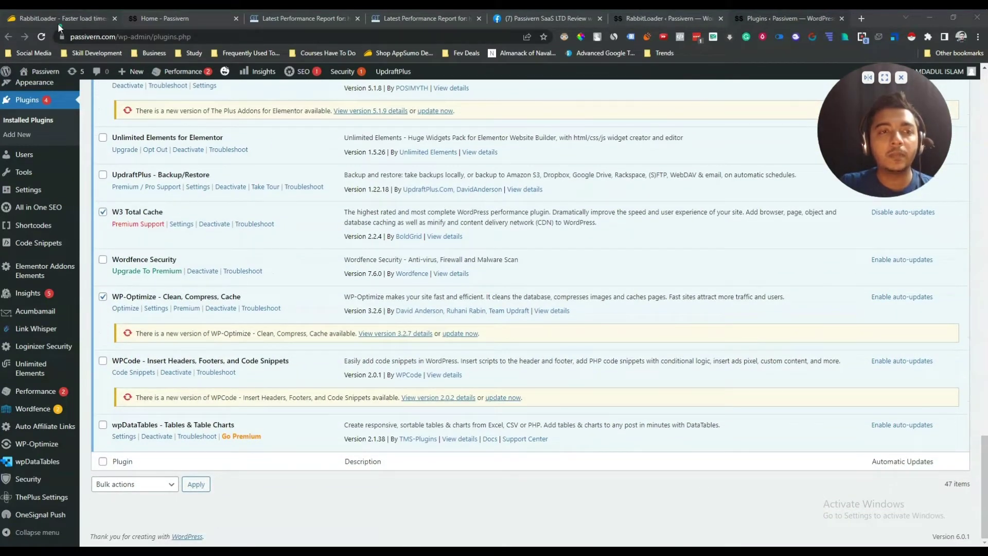
click(149, 484)
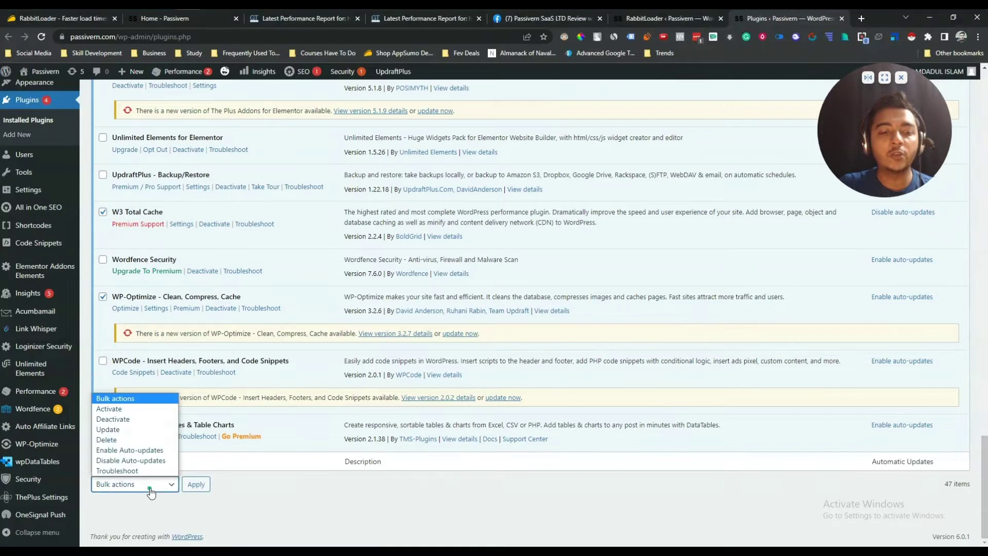
click(122, 418)
click(195, 486)
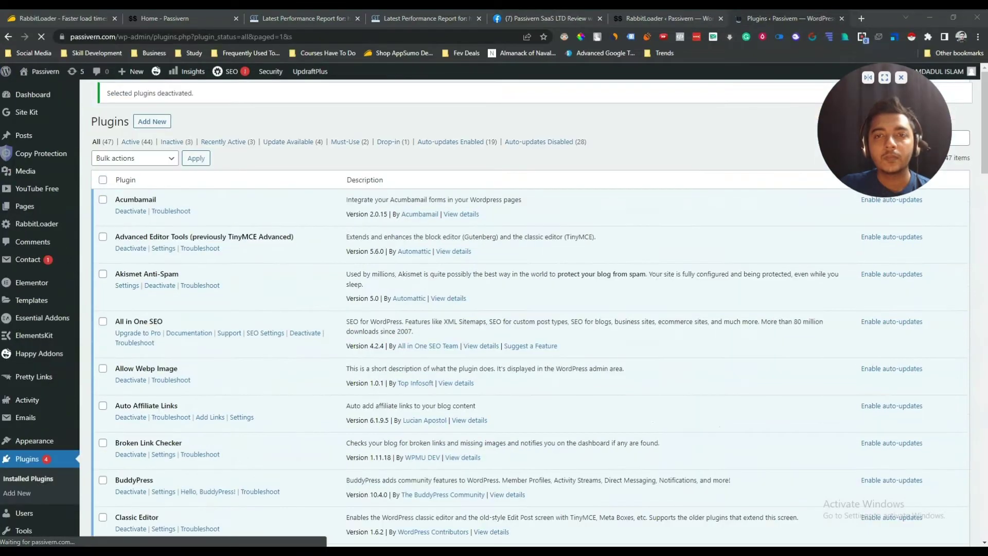
scroll(365, 296, down, 2)
scroll(365, 296, down, 20)
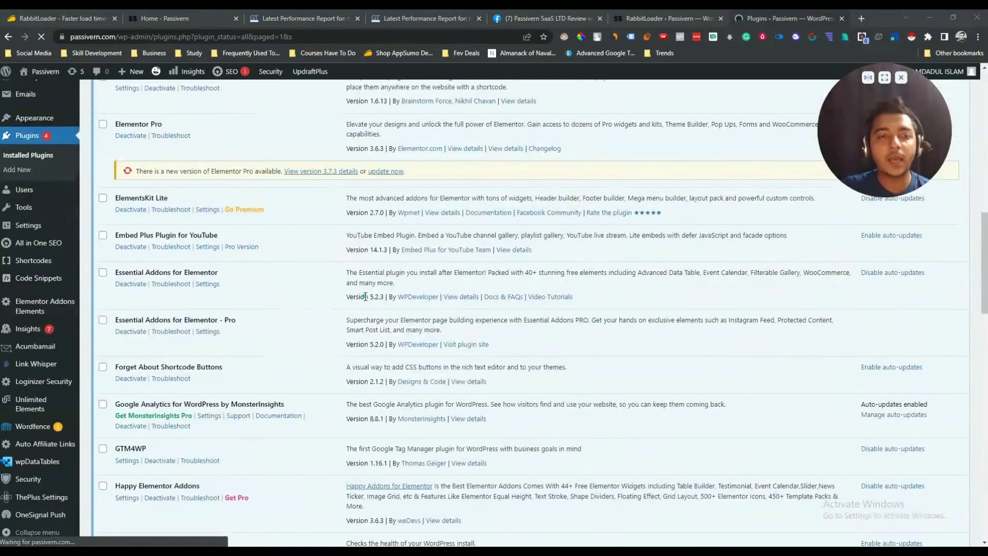
scroll(365, 296, down, 8)
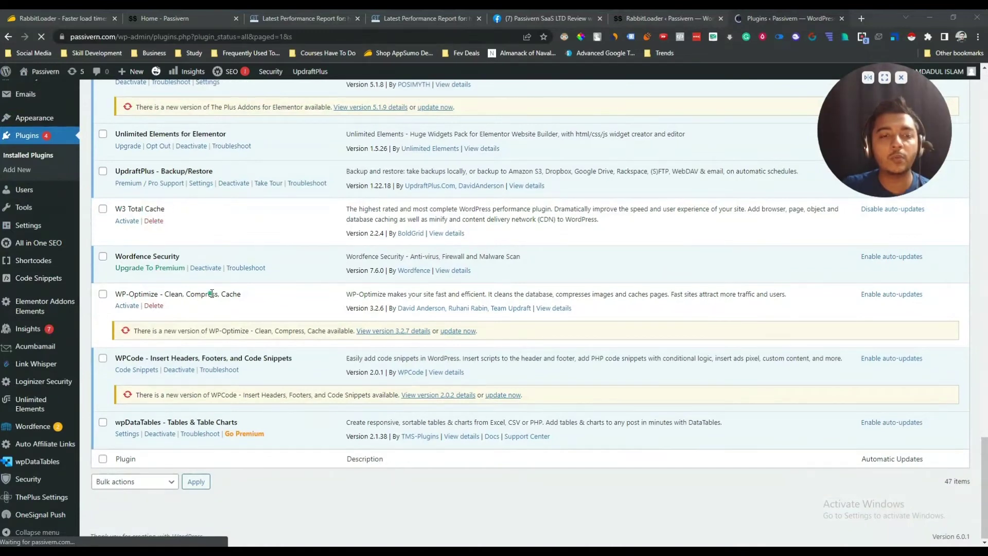
scroll(127, 299, up, 20)
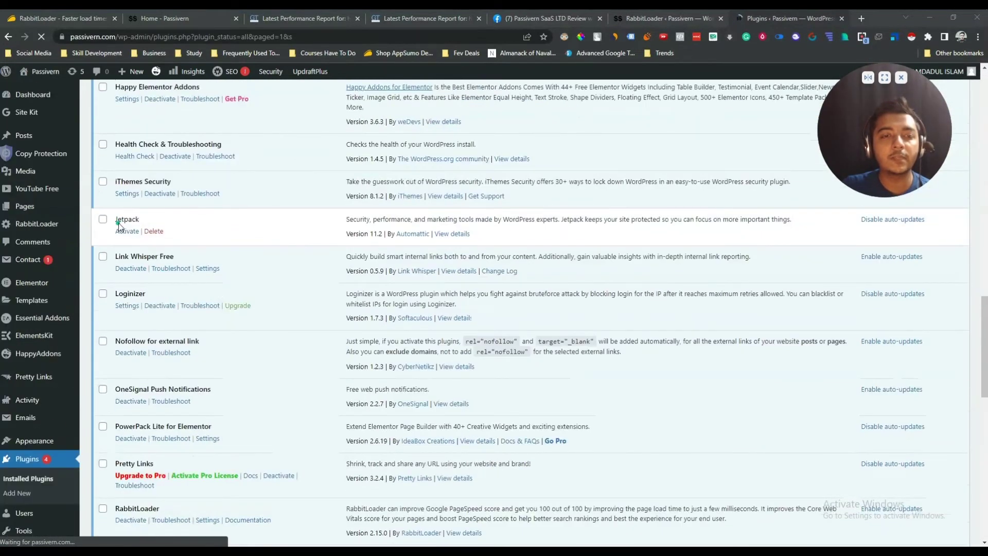
Step: Reload RabbitLoader's URL Performance page to clear the conflict warnings and dismiss the expired-license notice
click(669, 21)
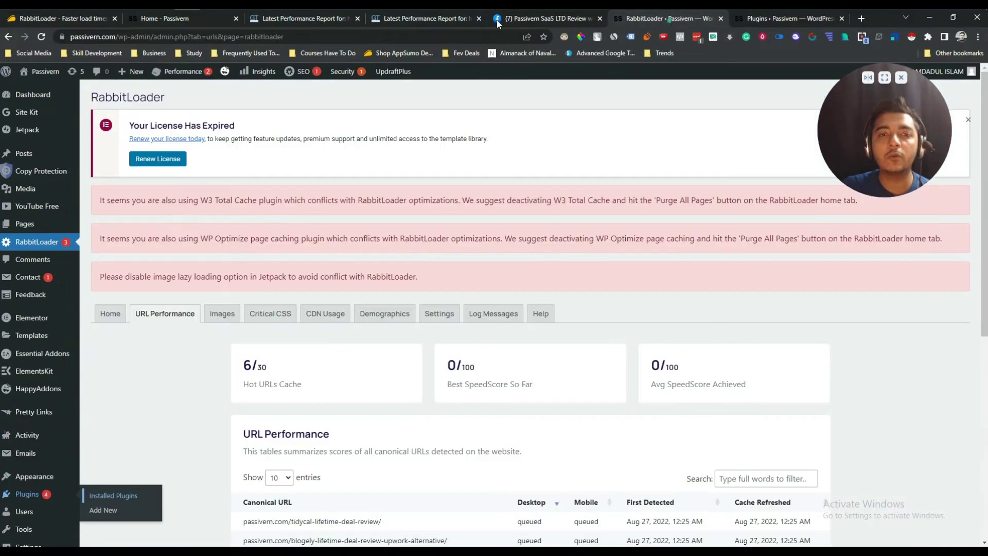
click(41, 36)
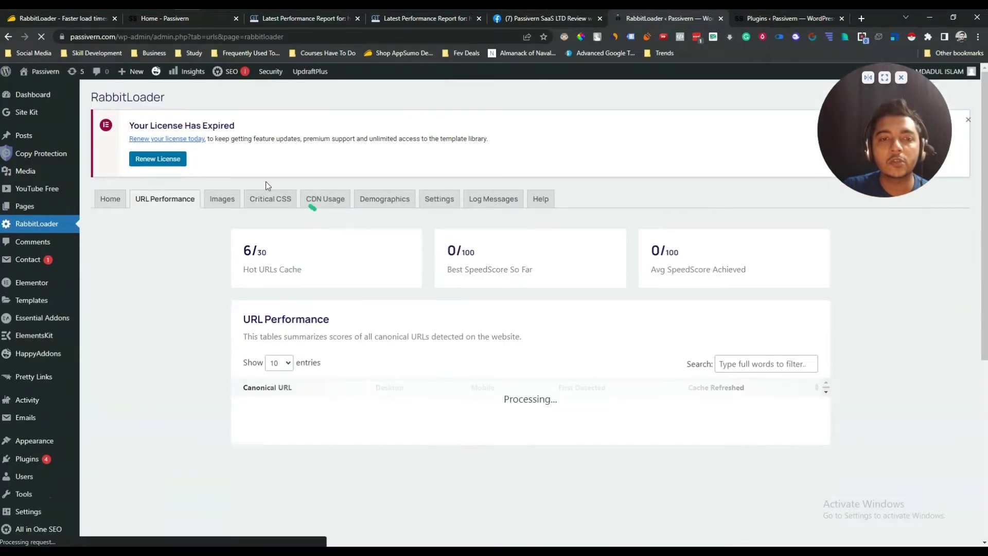
click(967, 122)
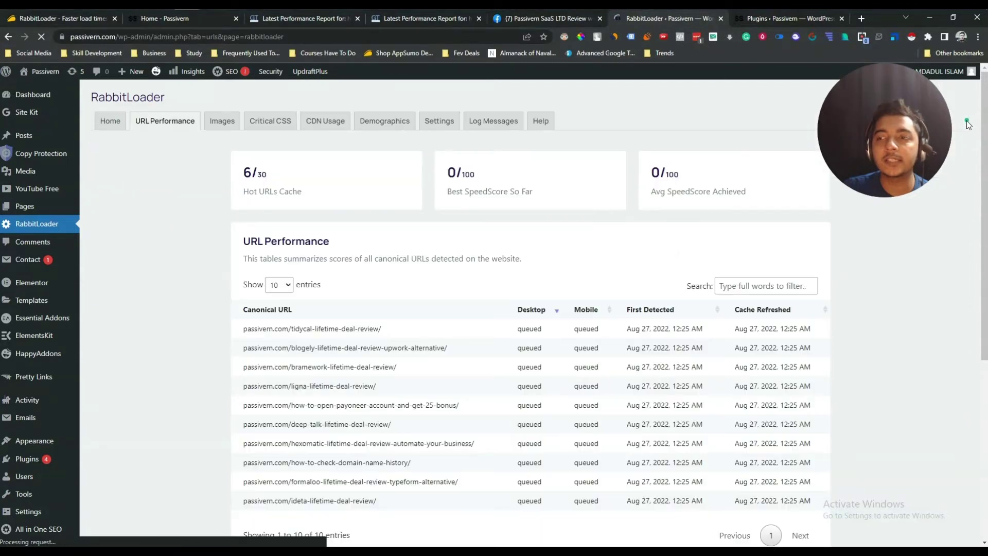
click(111, 123)
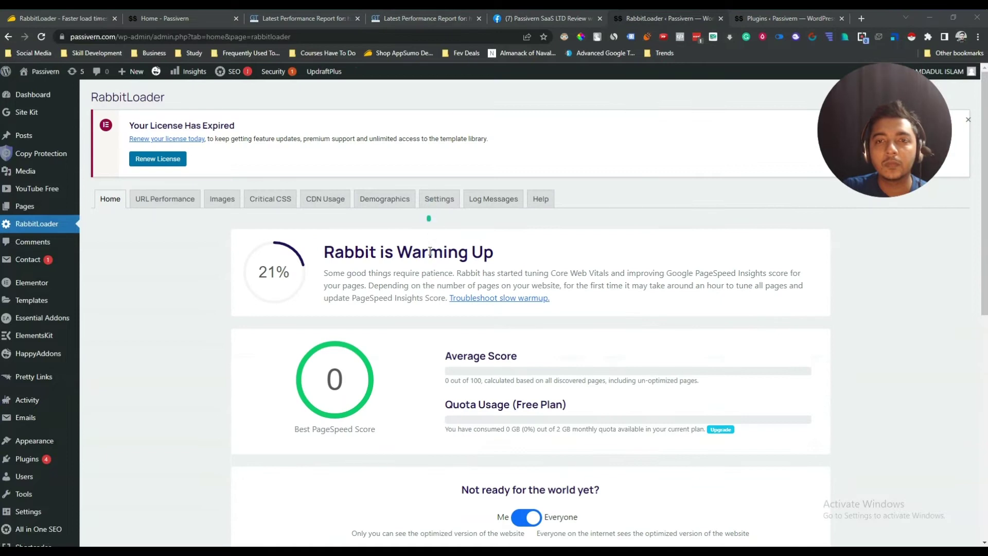
scroll(430, 252, down, 7)
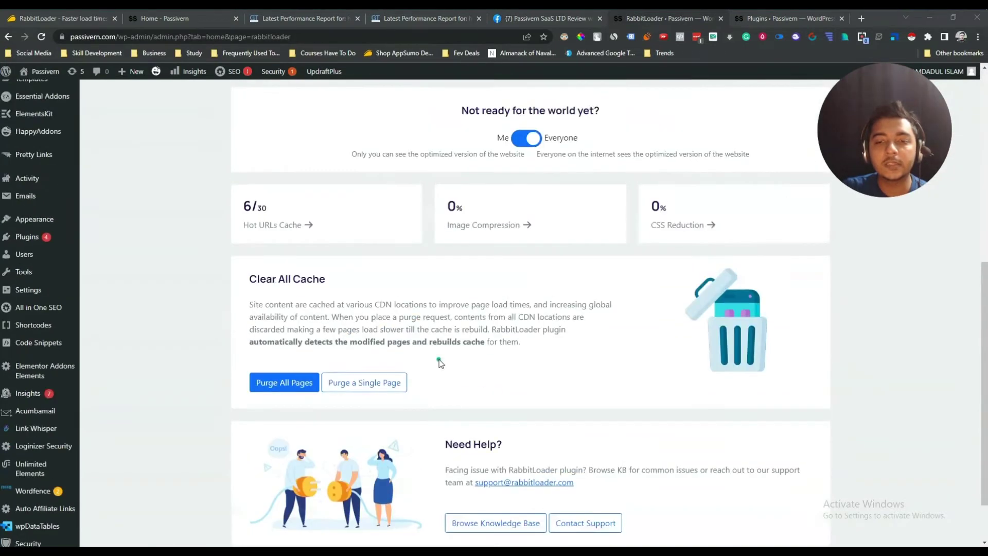
scroll(439, 360, up, 7)
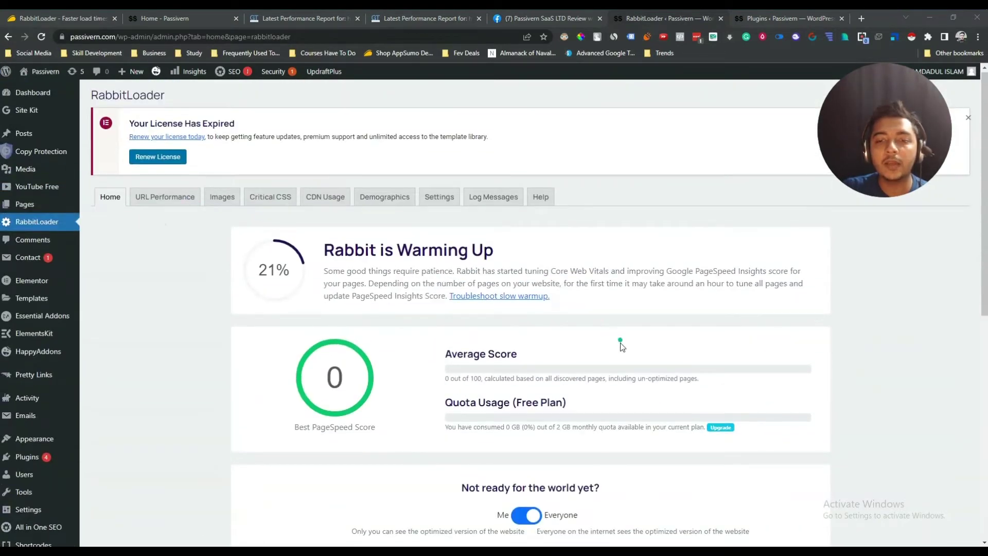
scroll(621, 347, down, 7)
scroll(146, 173, up, 7)
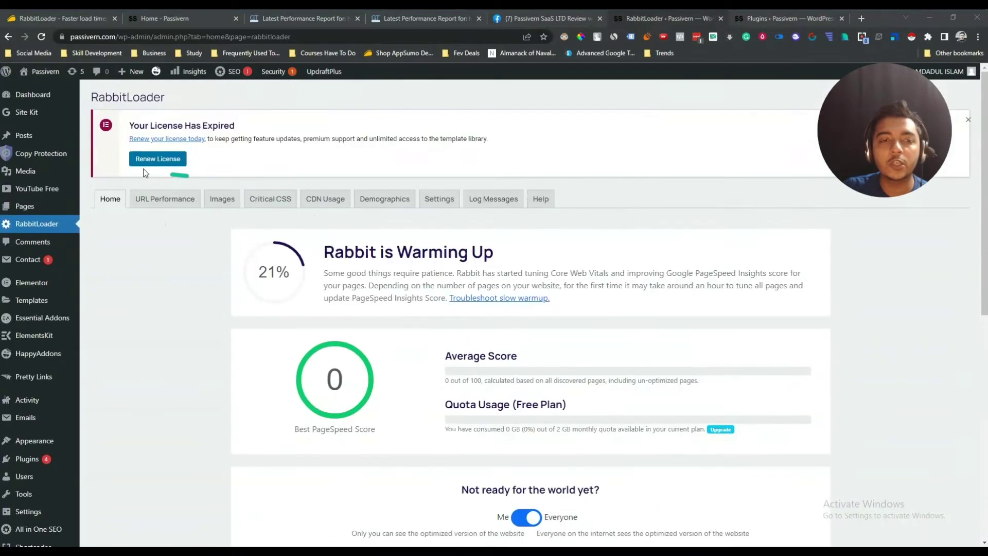
click(172, 201)
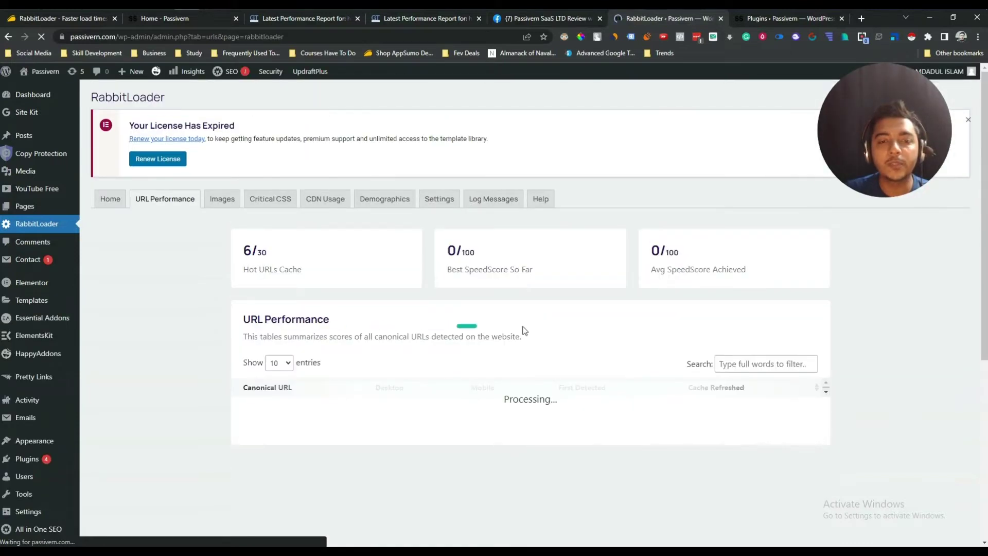
Step: Show the RabbitLoader Images report and highlight its note that the first report may take an hour
scroll(576, 407, down, 2)
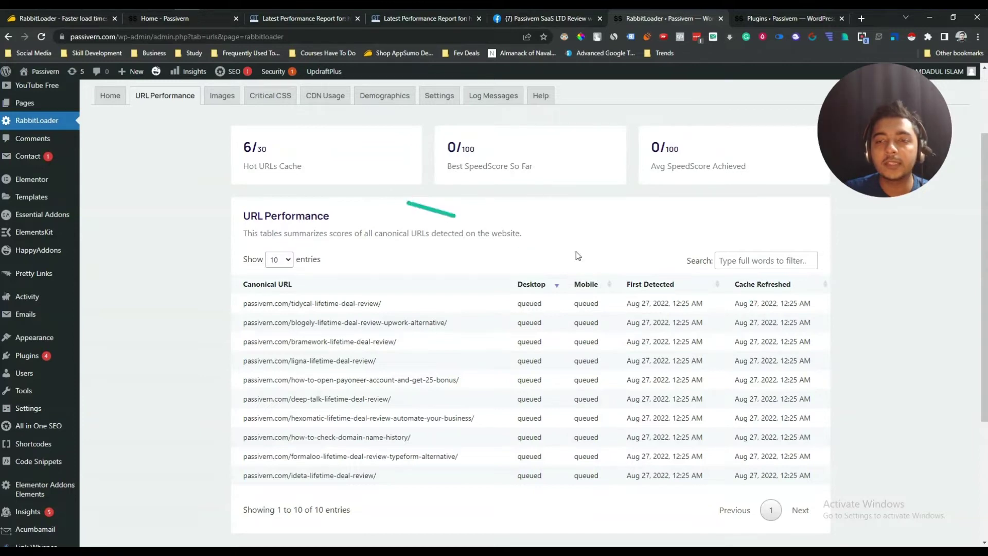
scroll(581, 242, up, 2)
click(223, 200)
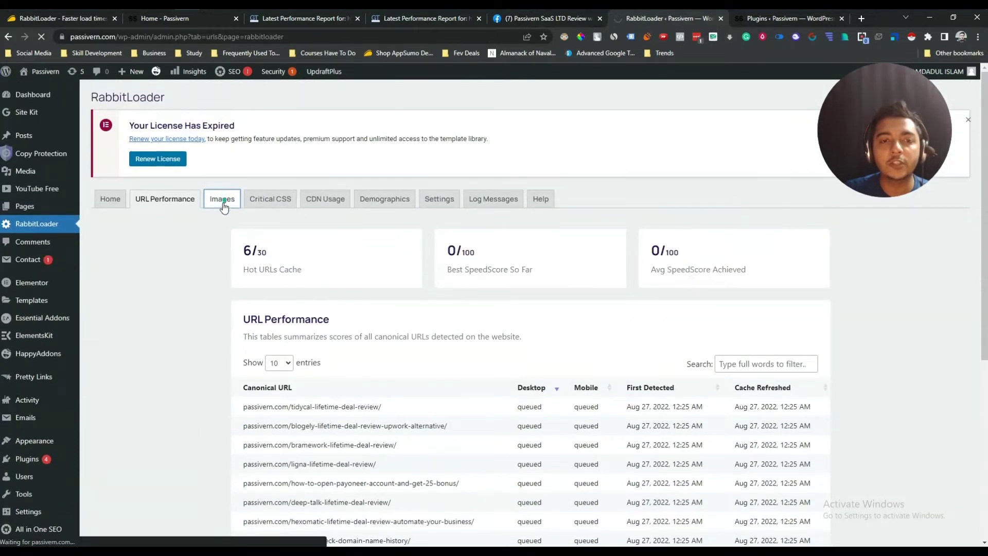
drag(241, 246, 592, 244)
Step: Highlight the 0 Total Images count, then switch to the Critical CSS report showing 0 total pages
click(596, 243)
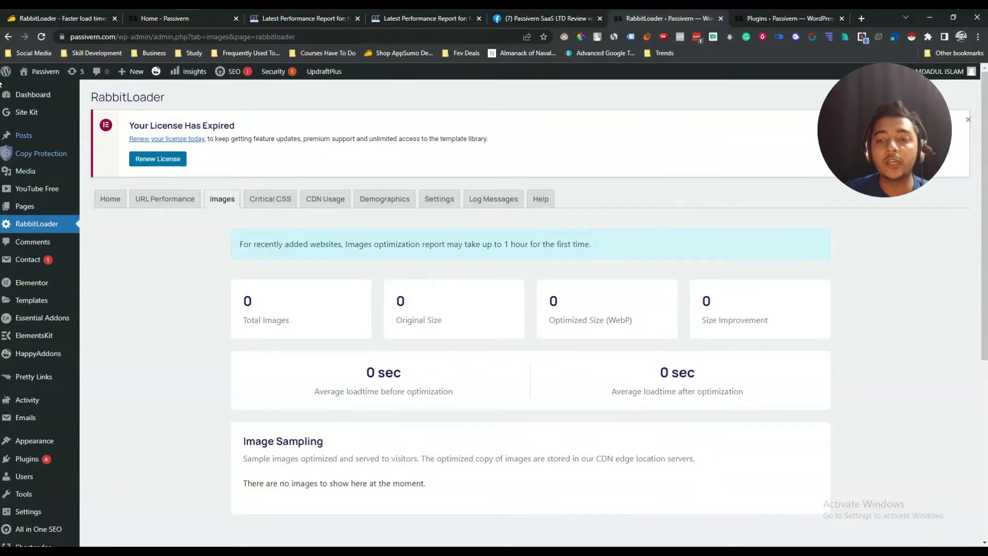
double_click(247, 301)
click(404, 301)
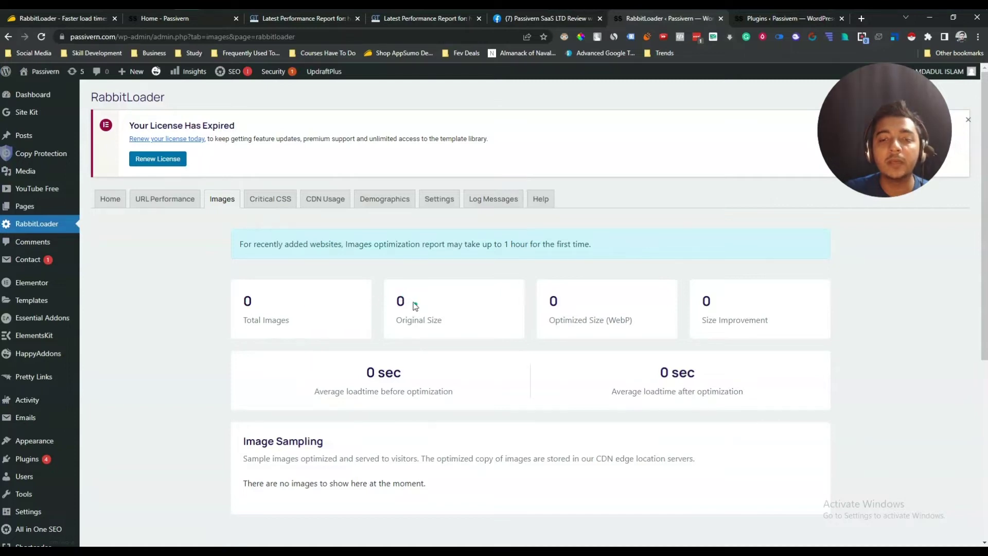
click(414, 305)
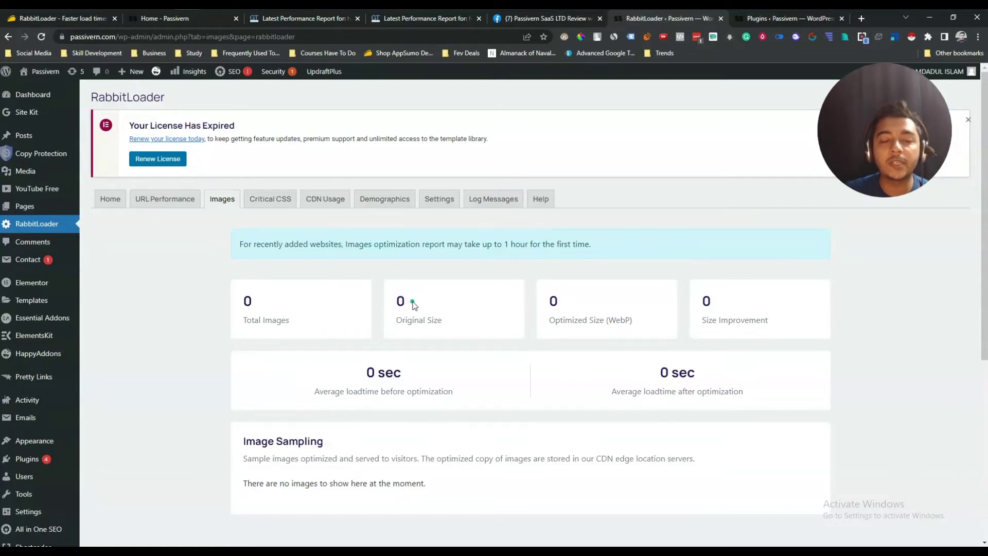
click(264, 199)
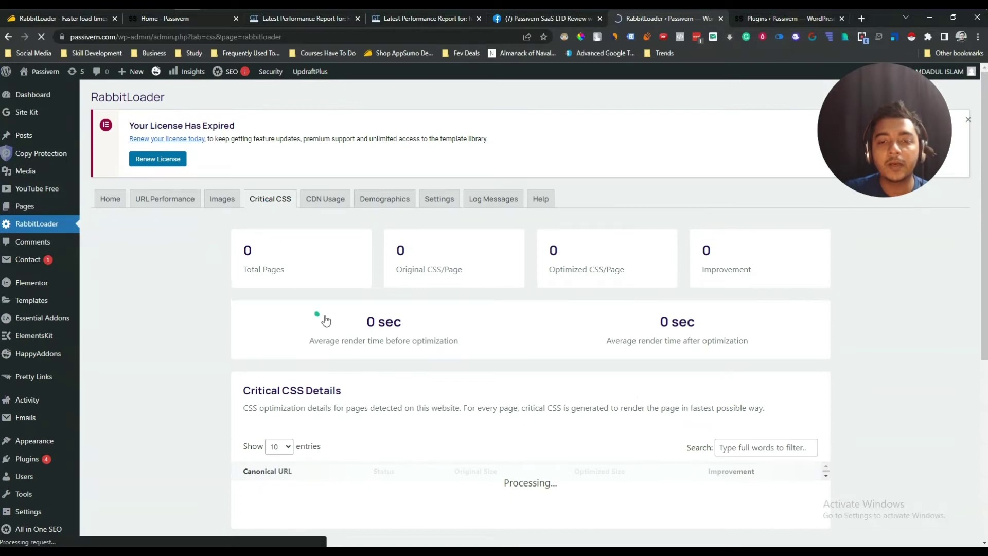
scroll(426, 373, down, 2)
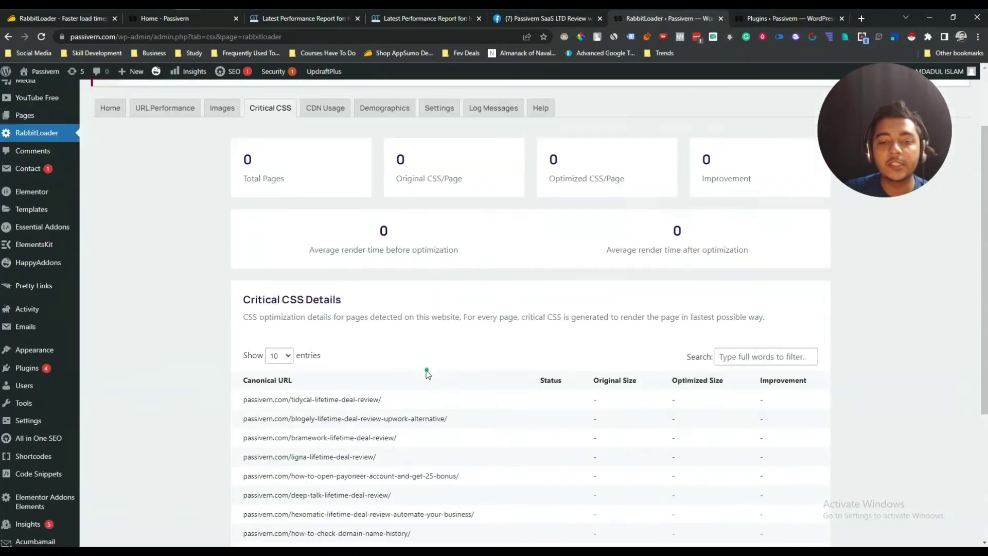
scroll(387, 415, up, 2)
drag(237, 256, 341, 252)
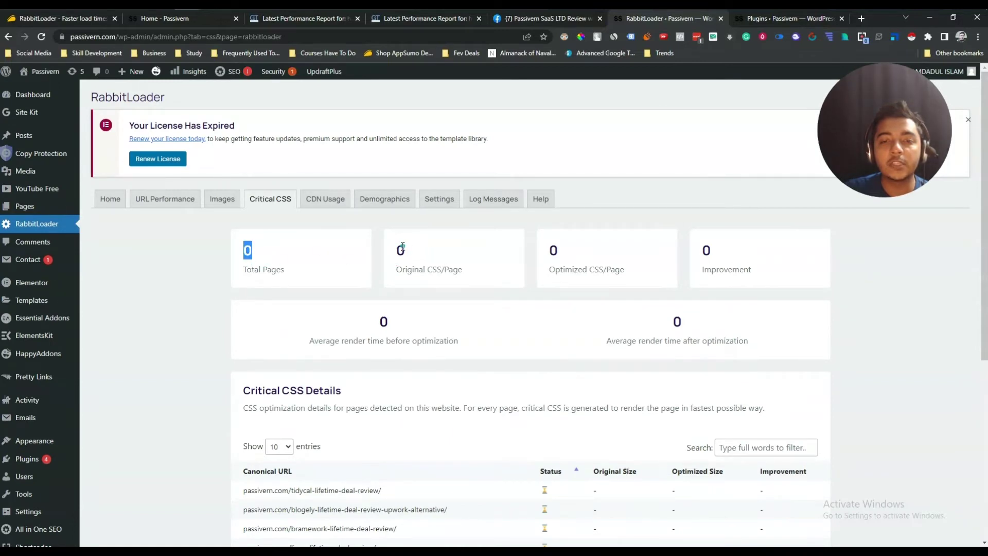
drag(395, 269, 469, 265)
drag(543, 246, 637, 272)
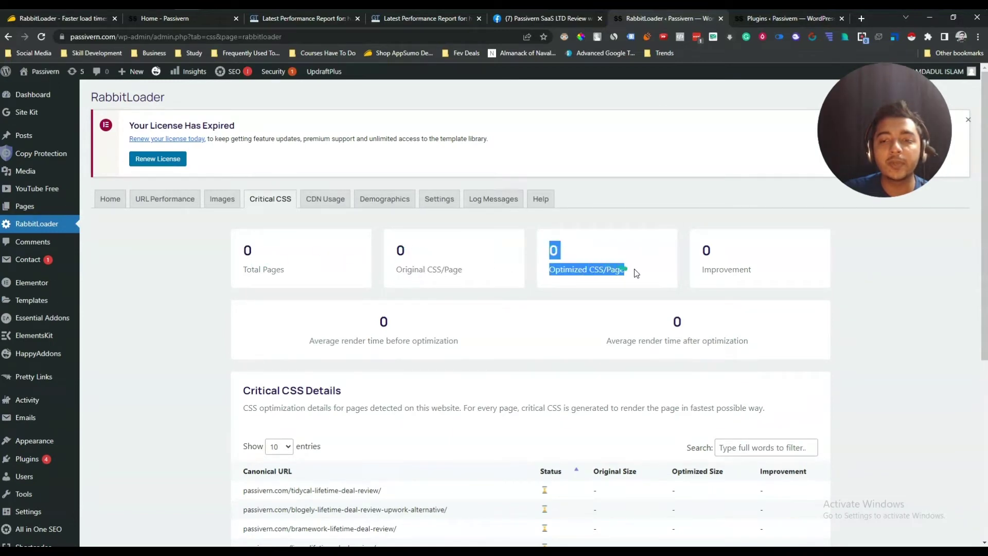
scroll(697, 256, down, 5)
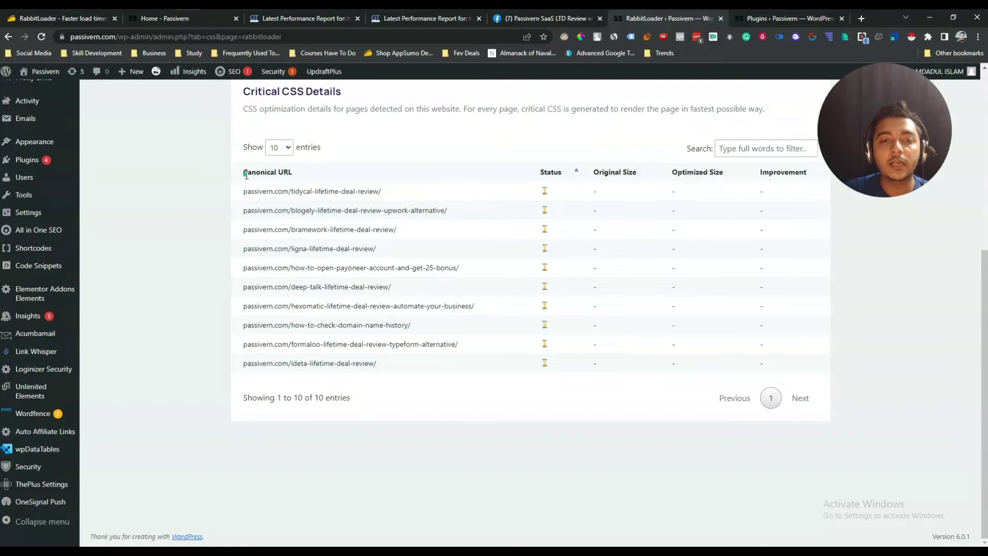
drag(246, 175, 302, 178)
scroll(302, 177, up, 5)
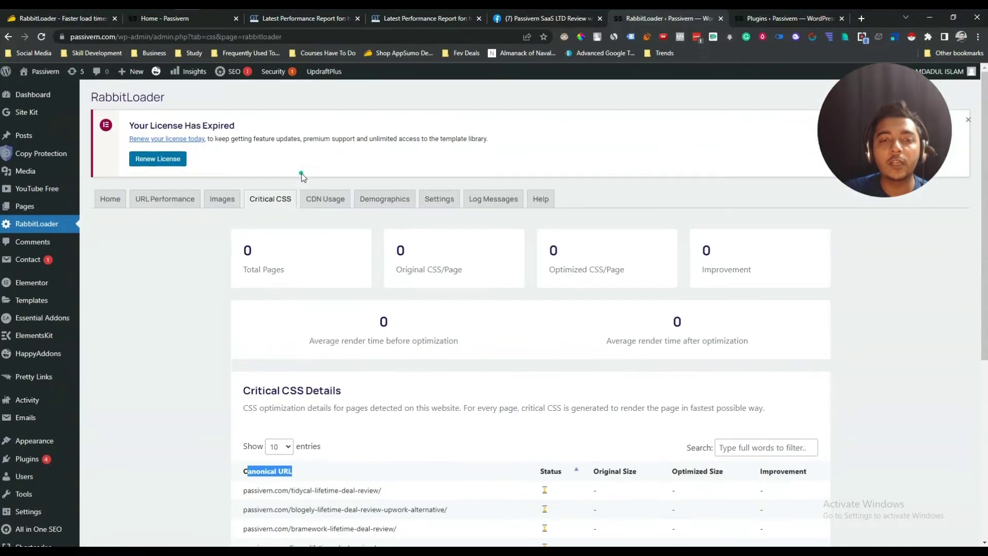
Step: View the CDN Usage report: 0/2 GB used, 2/2 GB remaining, reset on 25th Sep
click(322, 207)
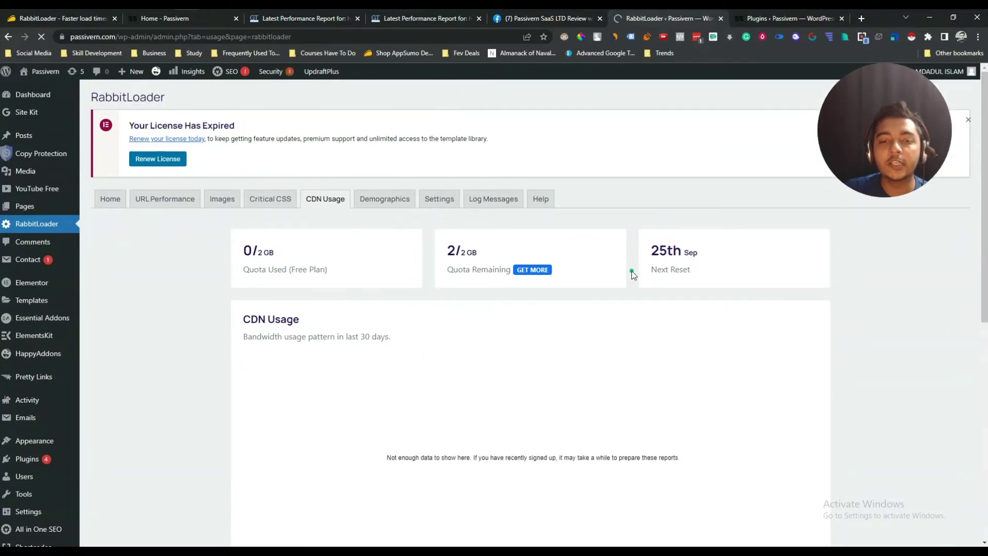
scroll(633, 273, down, 2)
scroll(633, 273, up, 2)
Step: Go through the Demographics map and country table, highlighting the description and no-usage-detected message
click(401, 205)
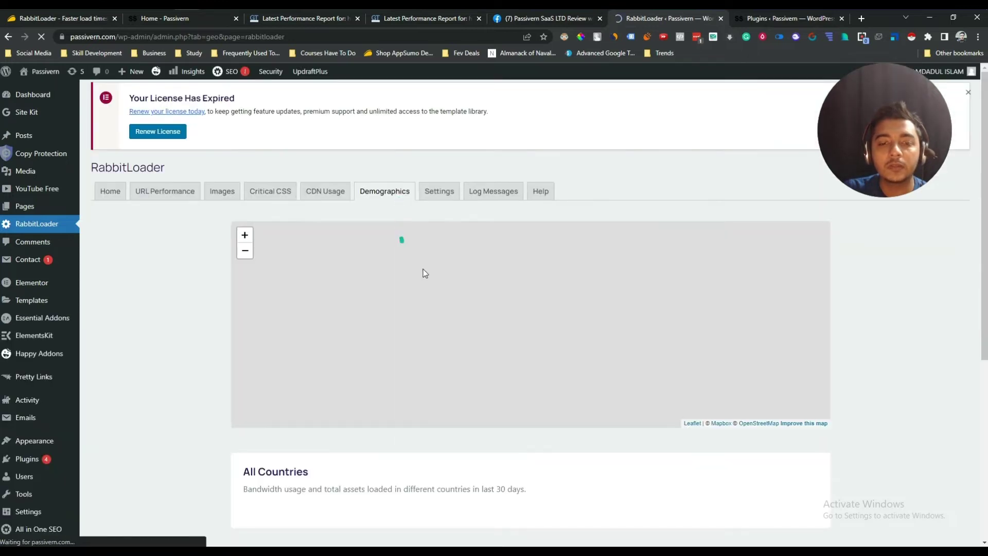
scroll(887, 290, down, 2)
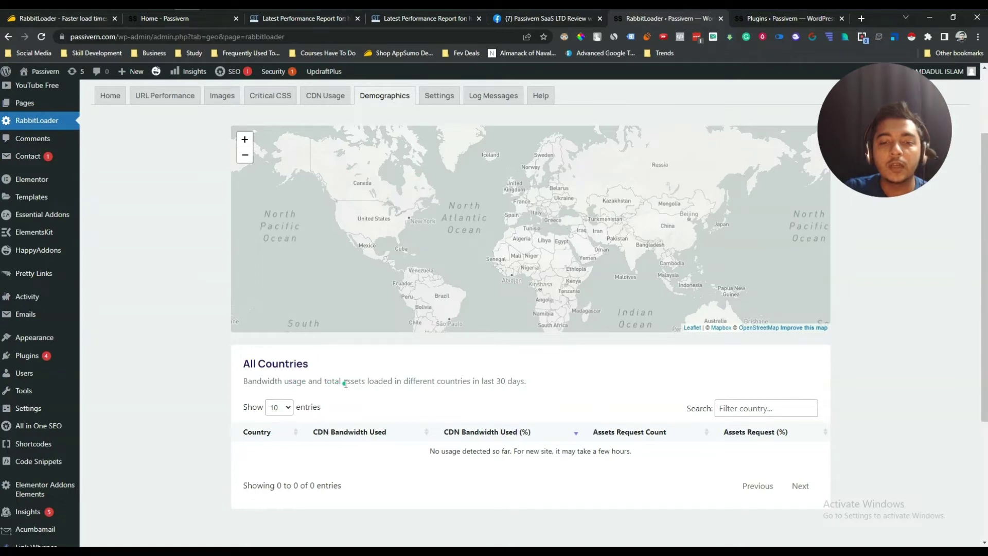
drag(344, 382, 533, 387)
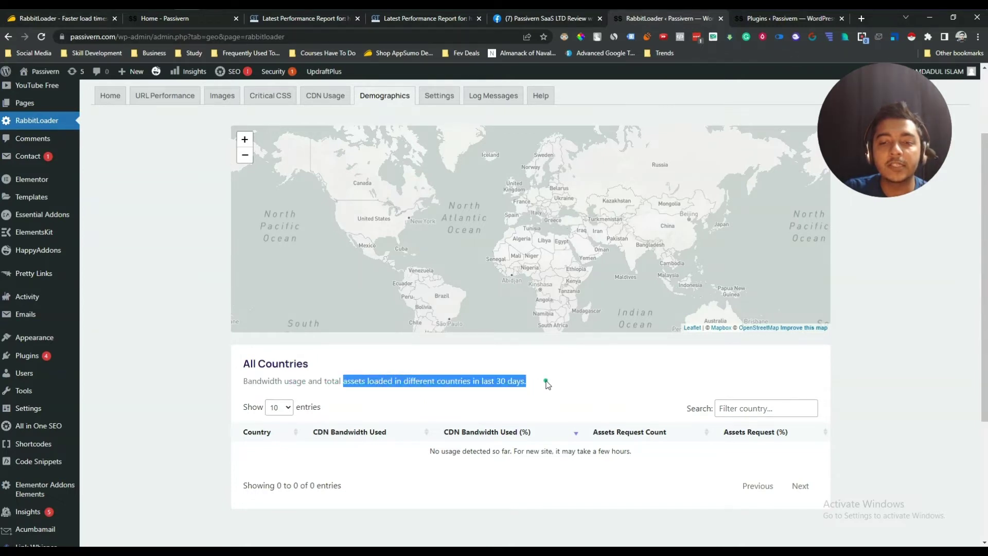
scroll(546, 384, up, 2)
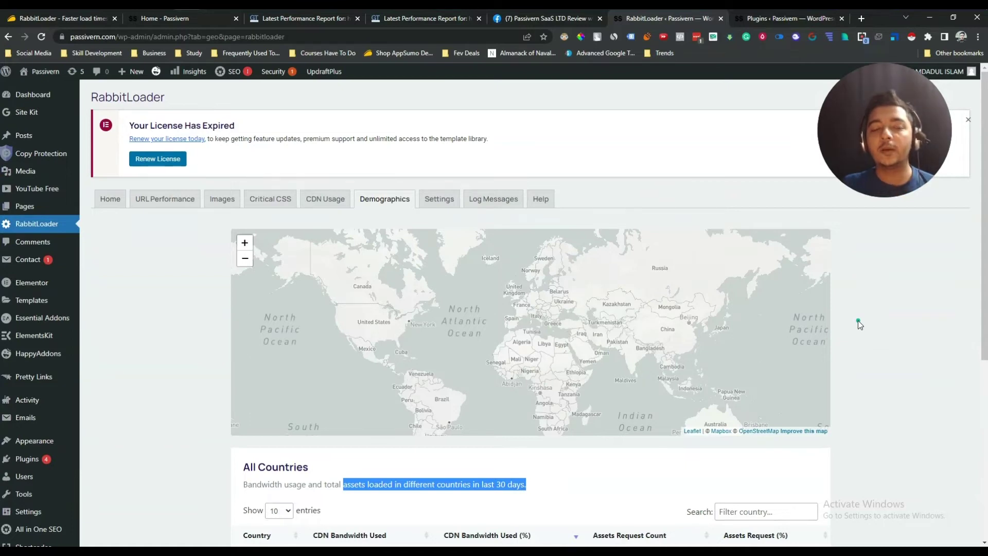
click(858, 321)
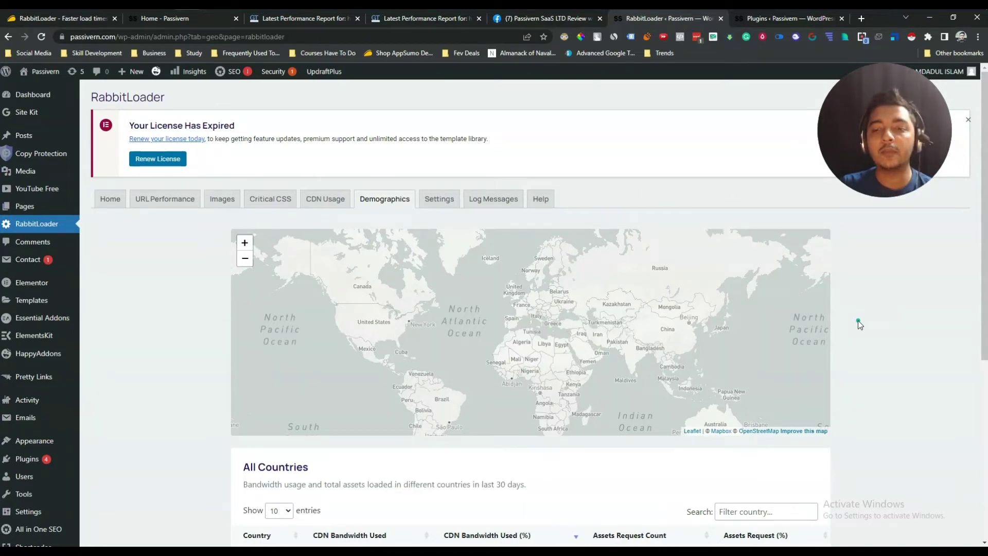
scroll(858, 320, down, 4)
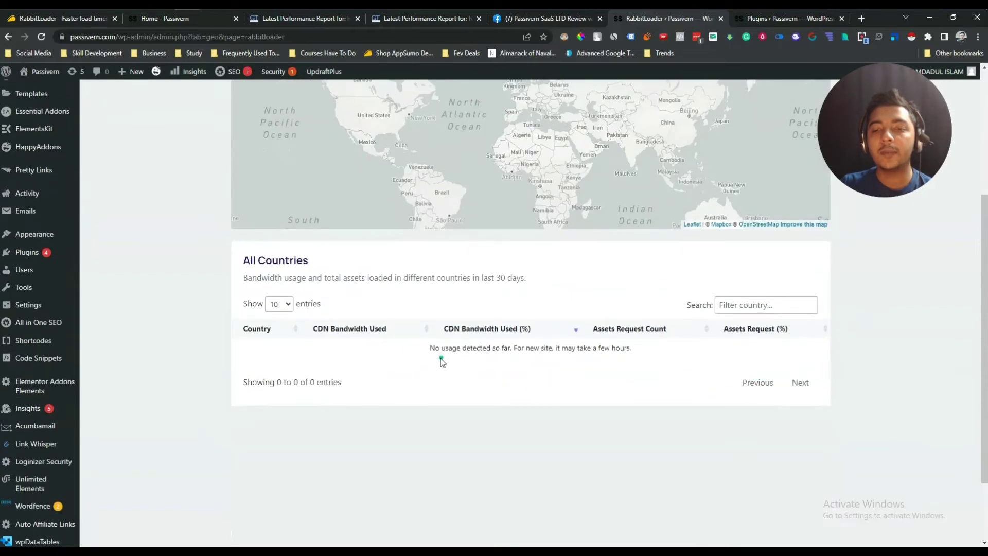
drag(433, 349, 647, 352)
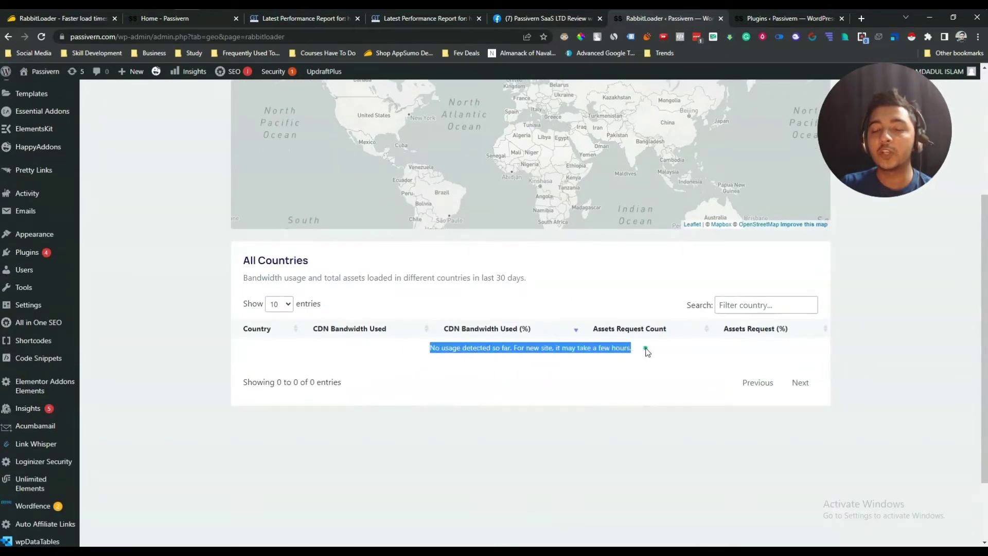
click(647, 351)
scroll(644, 349, up, 2)
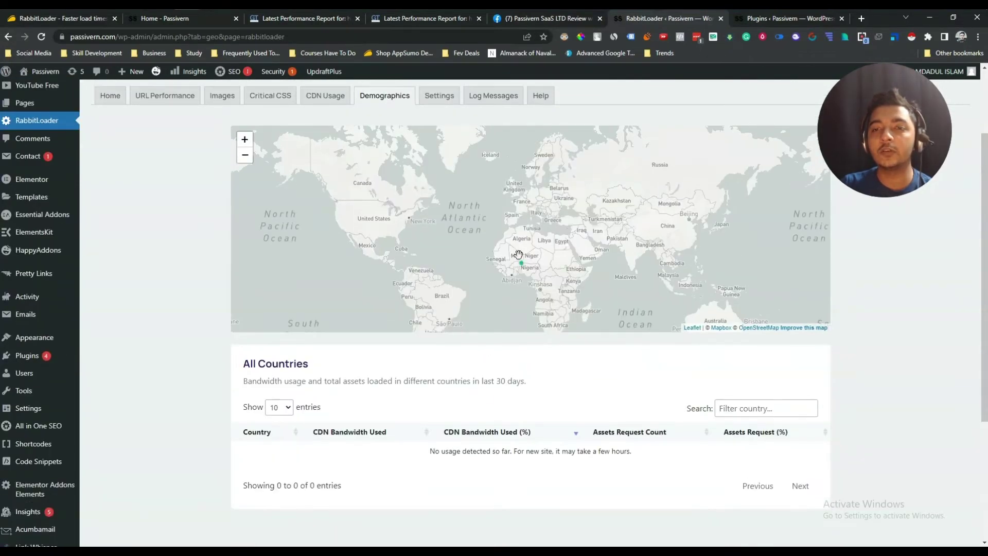
click(452, 99)
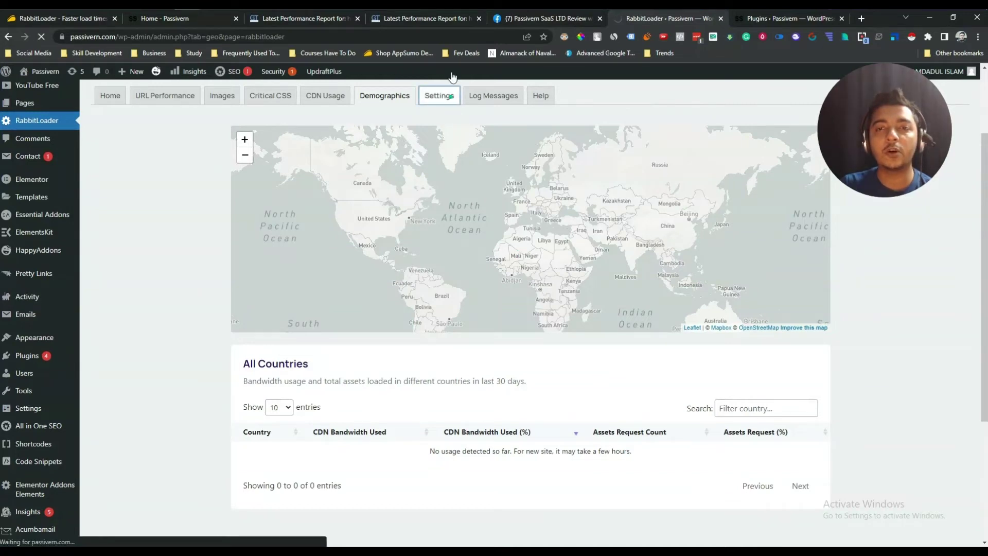
Step: Turn the Instant content change setting on and back off, leaving General Settings unchecked
scroll(430, 305, down, 3)
scroll(401, 293, up, 2)
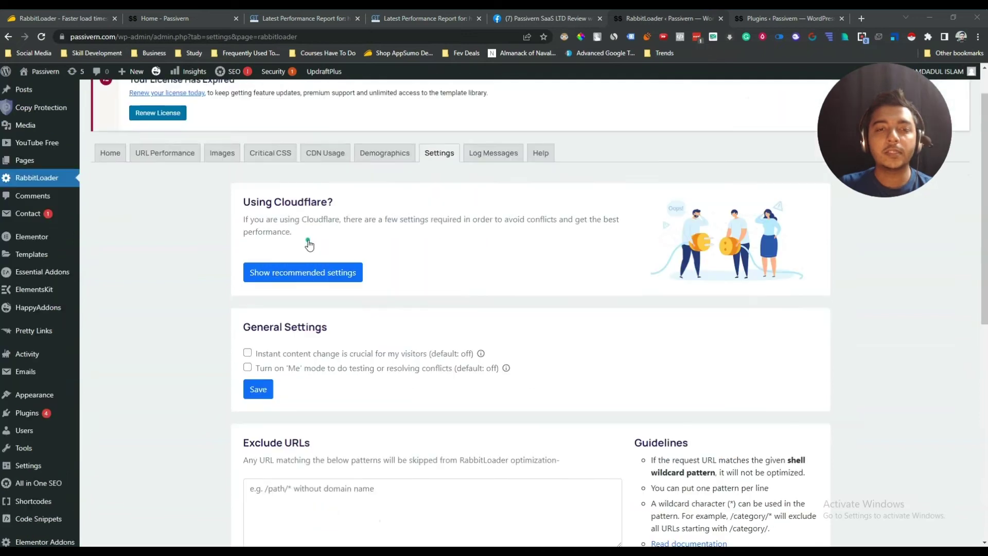
scroll(309, 244, up, 1)
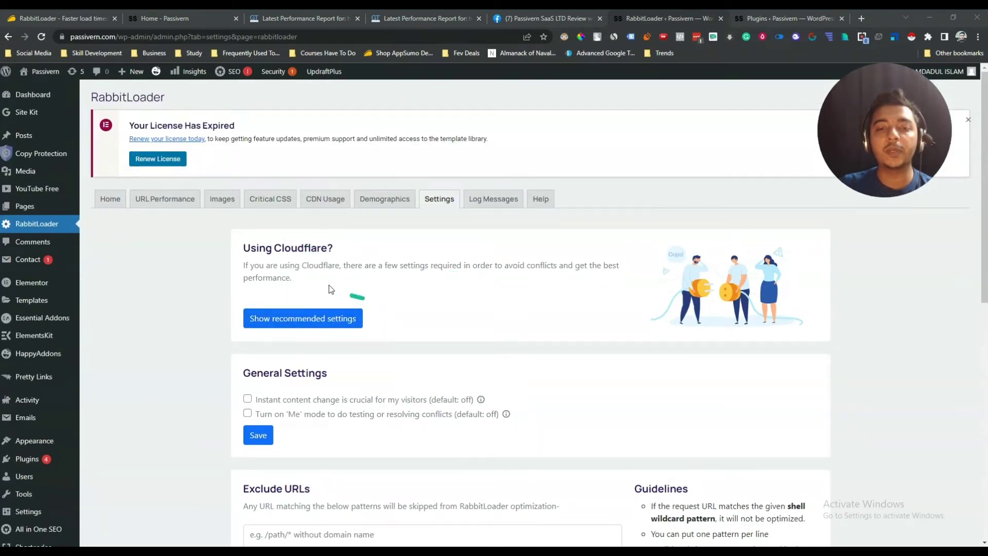
scroll(345, 291, down, 3)
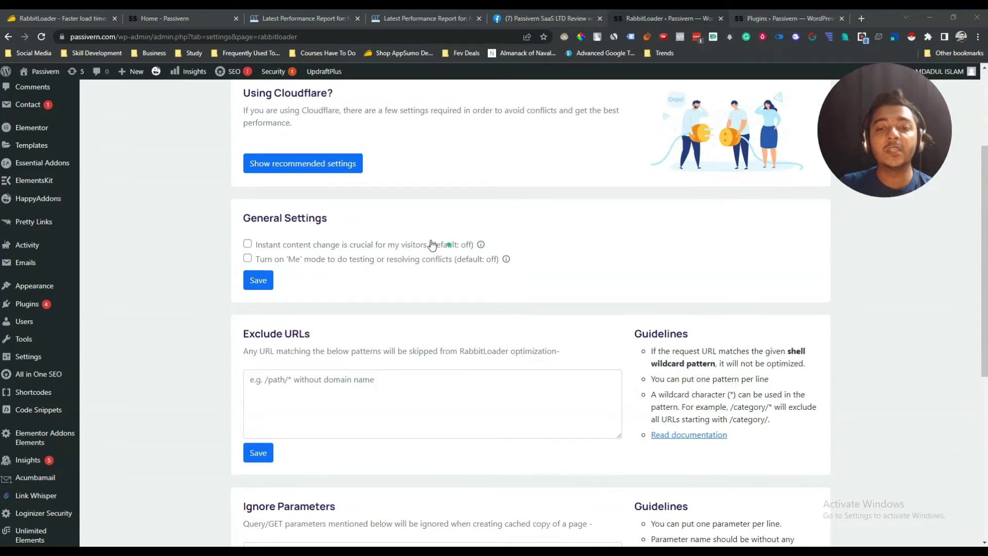
click(248, 244)
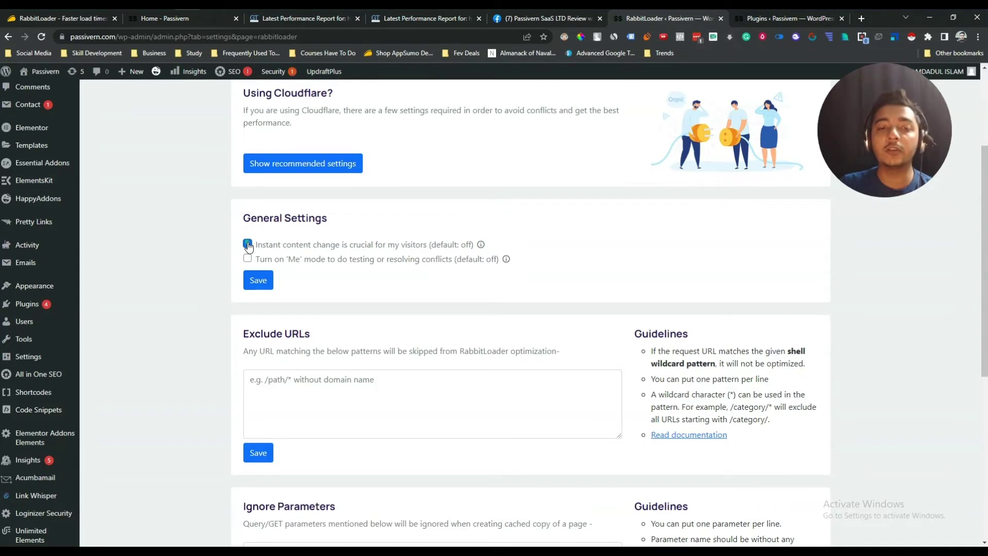
click(247, 244)
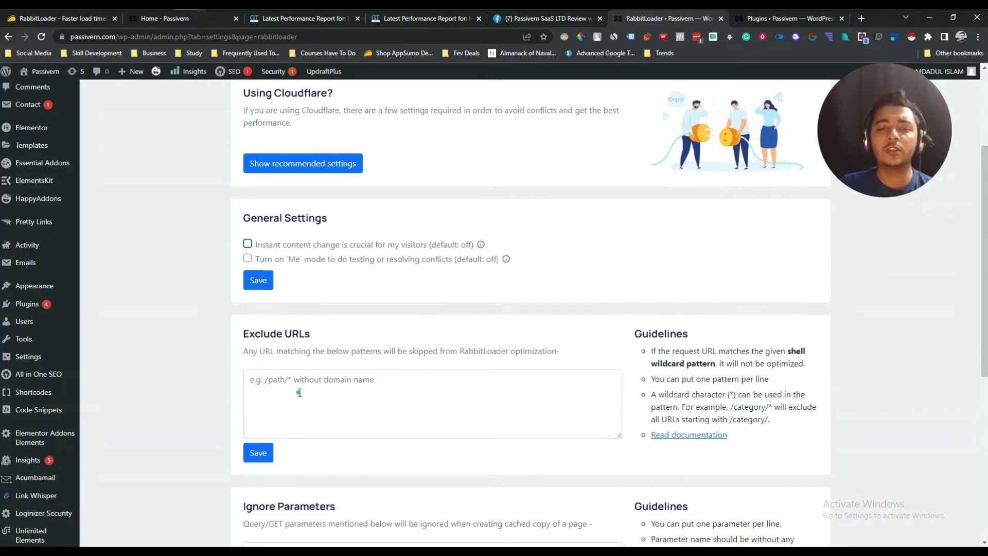
Step: Check the Exclude URLs and Ignore Parameters boxes, leaving both empty, then view Log Messages
scroll(289, 376, down, 2)
click(272, 285)
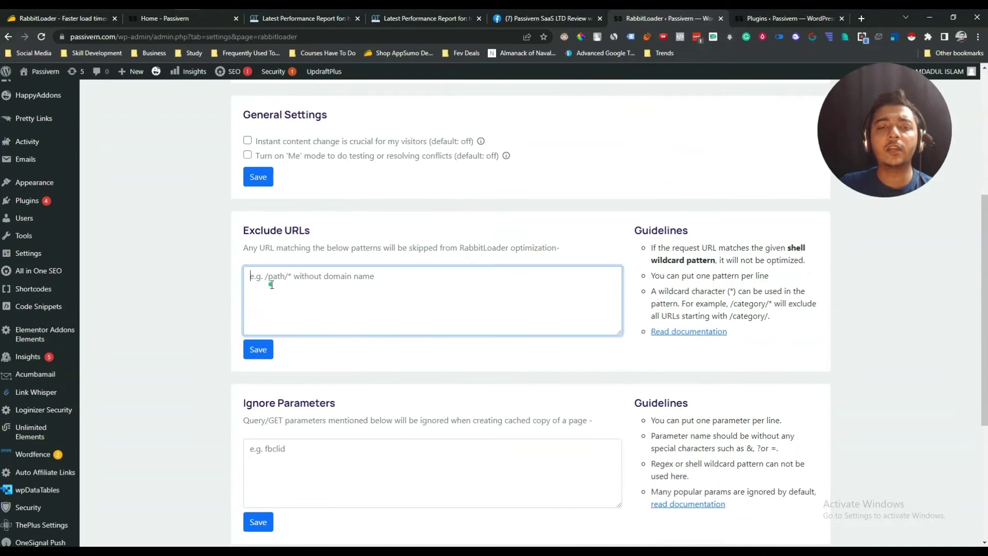
scroll(289, 302, down, 2)
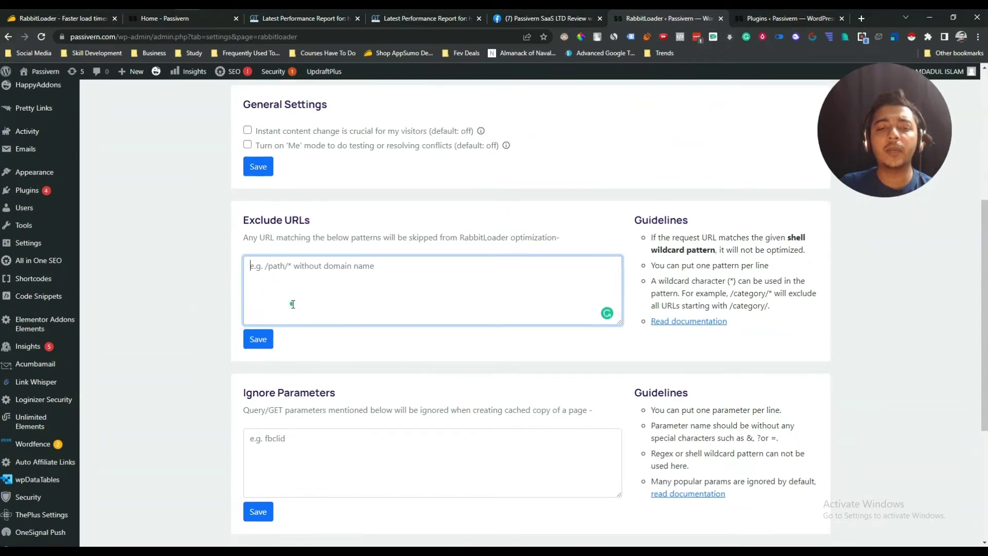
click(305, 368)
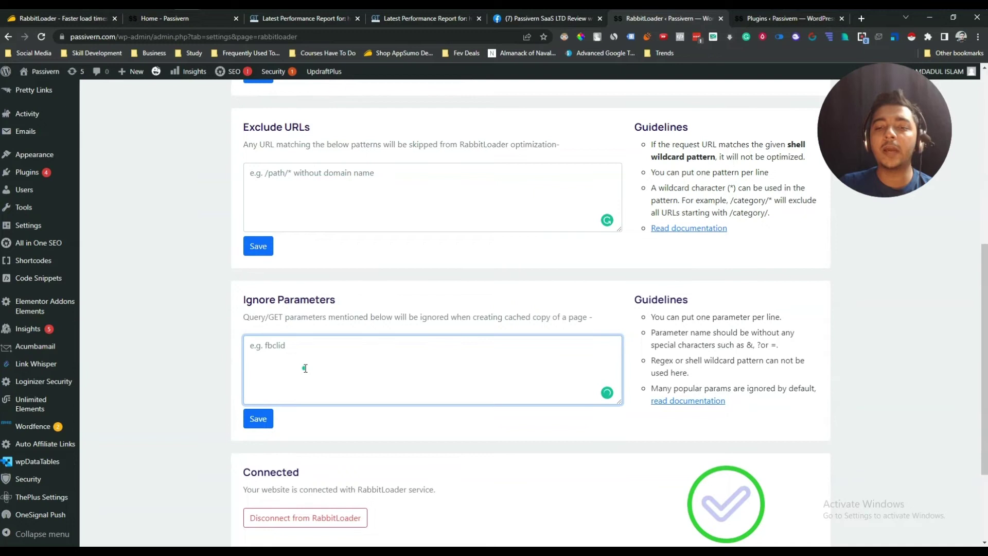
scroll(305, 369, down, 2)
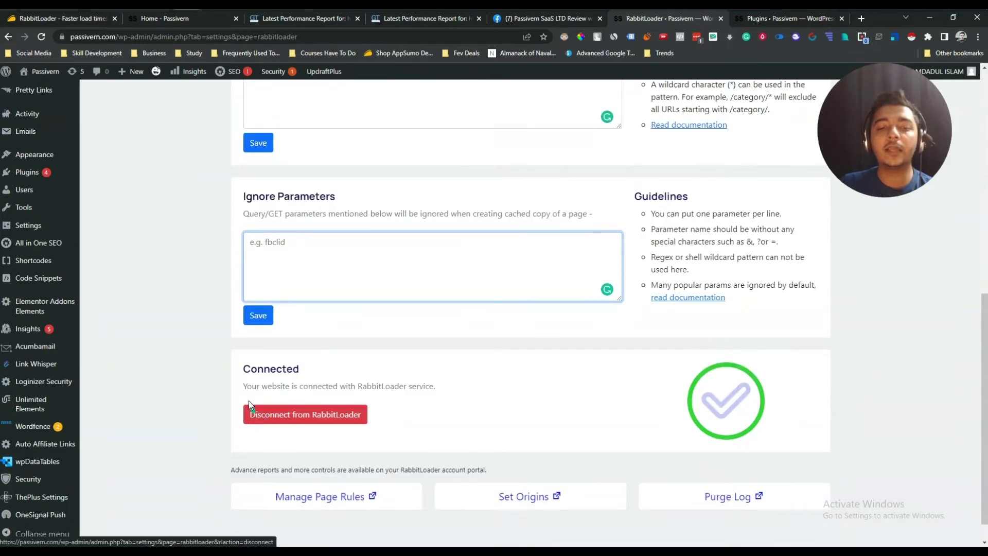
click(294, 415)
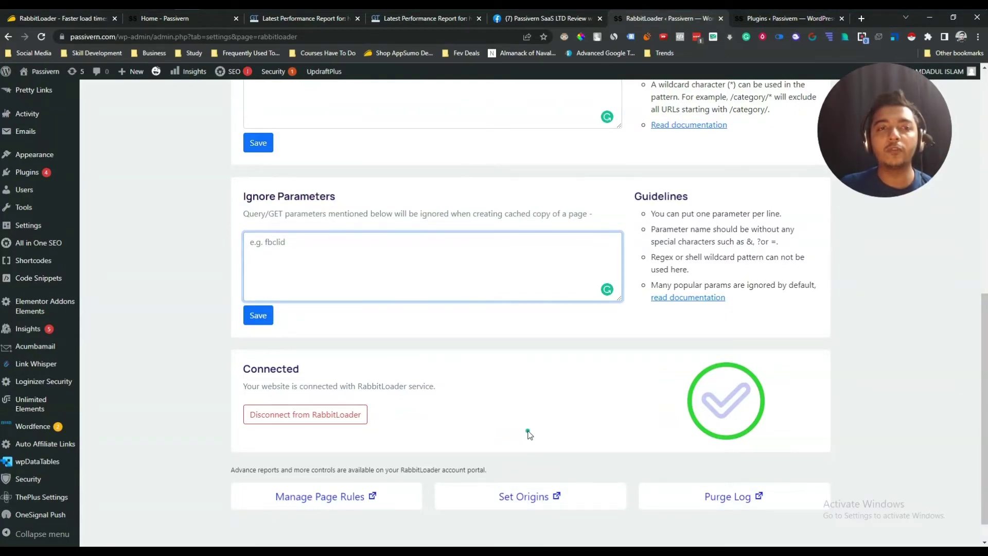
scroll(529, 434, up, 5)
scroll(515, 429, down, 4)
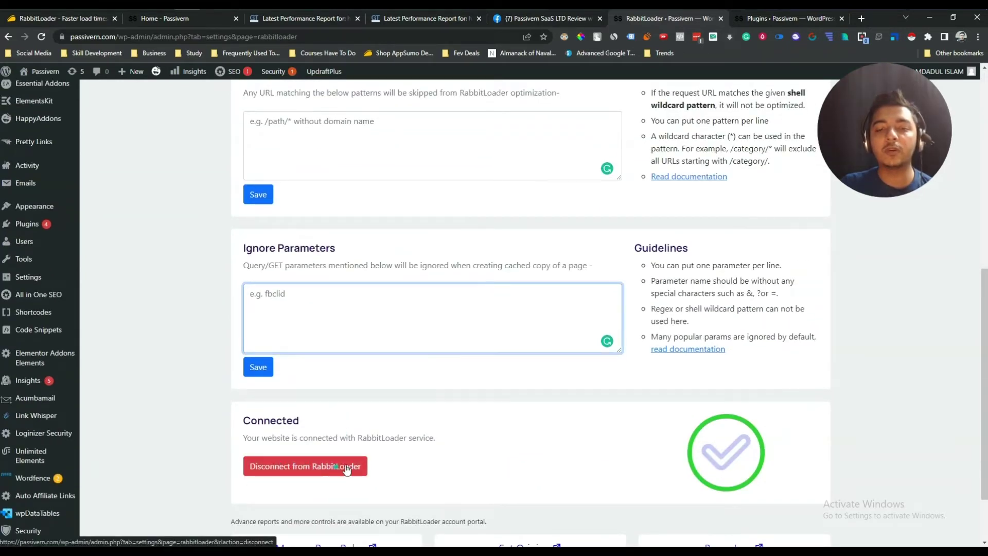
scroll(583, 431, down, 2)
scroll(583, 430, up, 10)
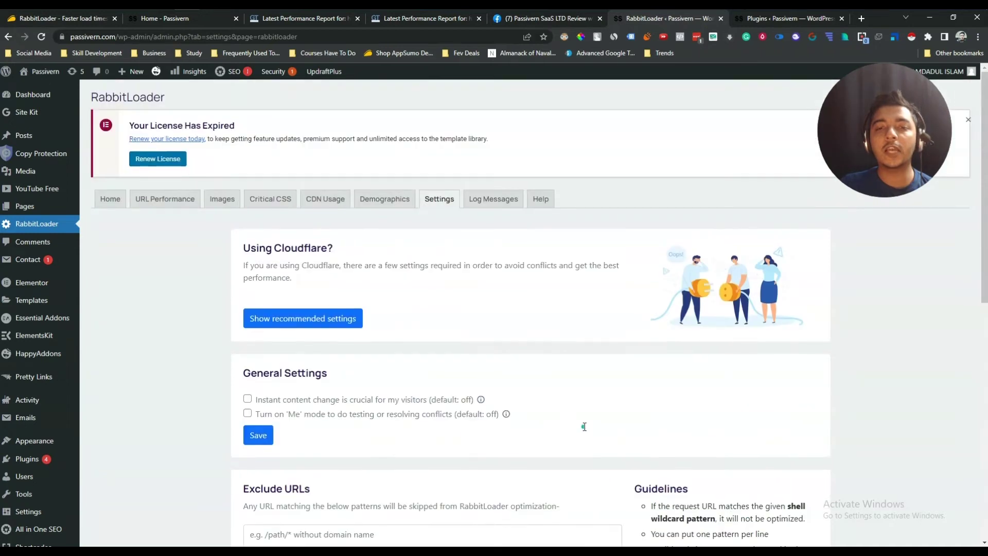
click(480, 201)
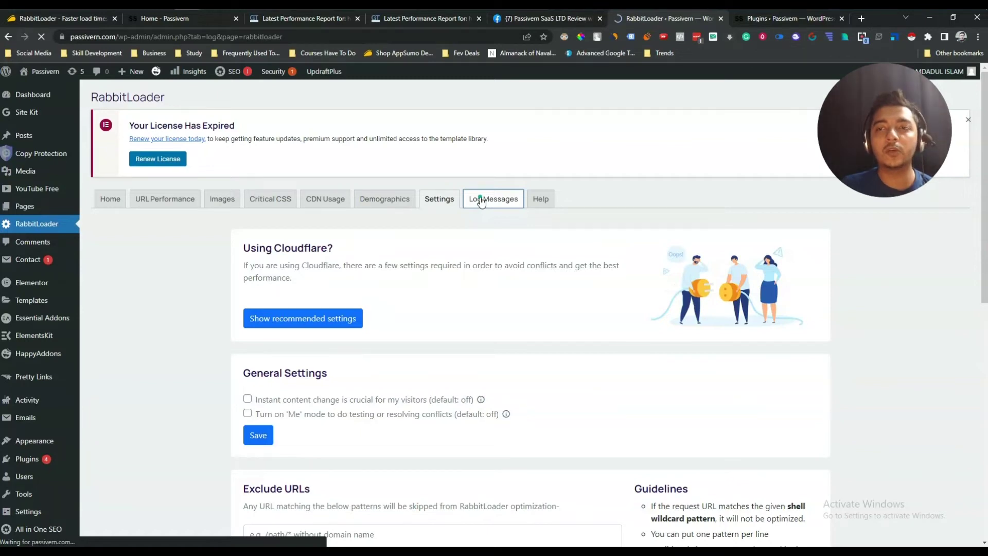
Step: Scroll the Recent Log Messages list, led by 57 URL(s) extracted from 8 sitemap(s)
scroll(395, 338, down, 6)
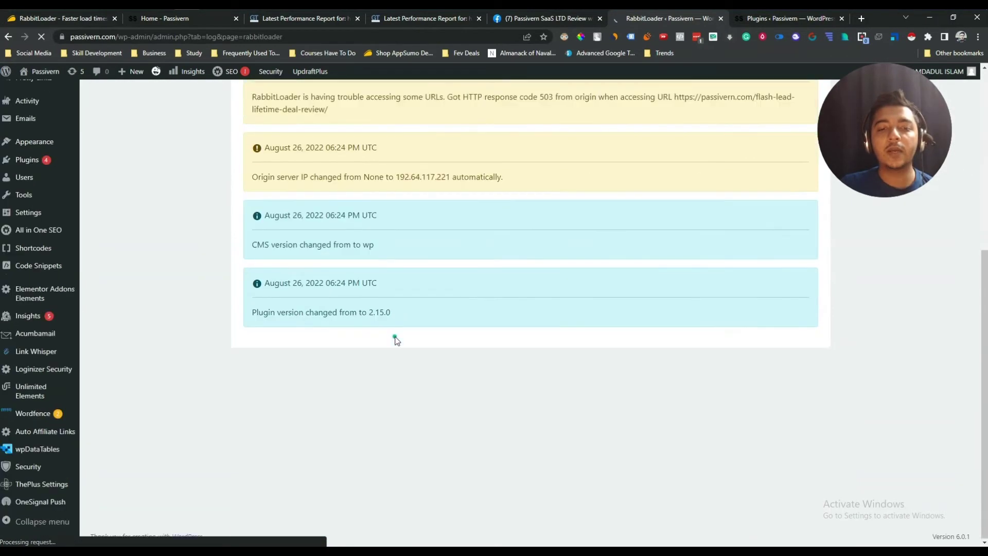
scroll(397, 340, up, 6)
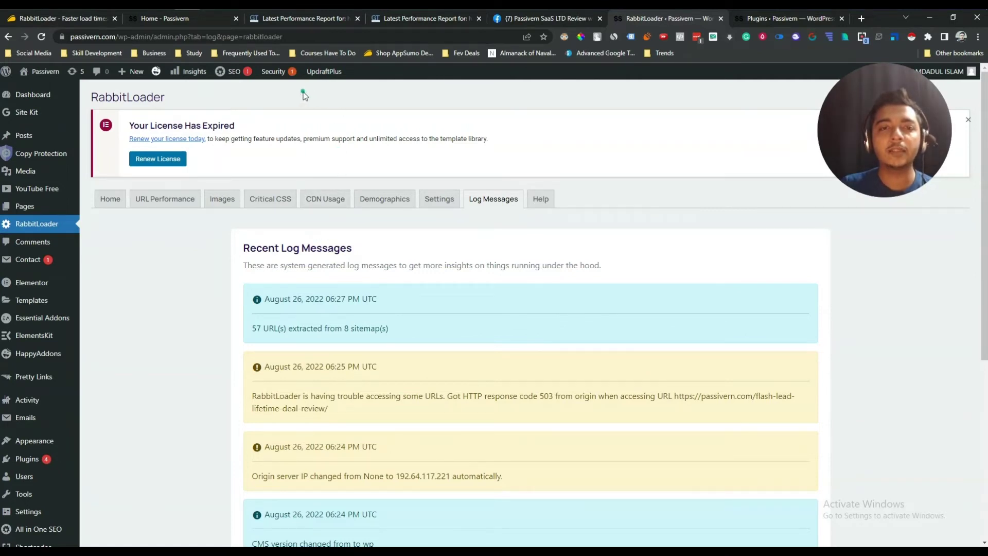
click(413, 18)
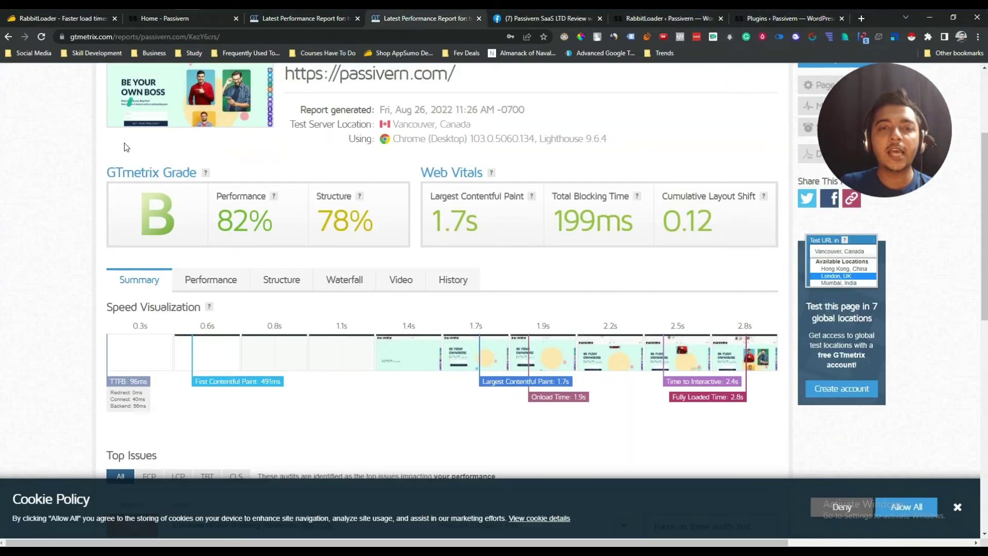
scroll(319, 237, up, 3)
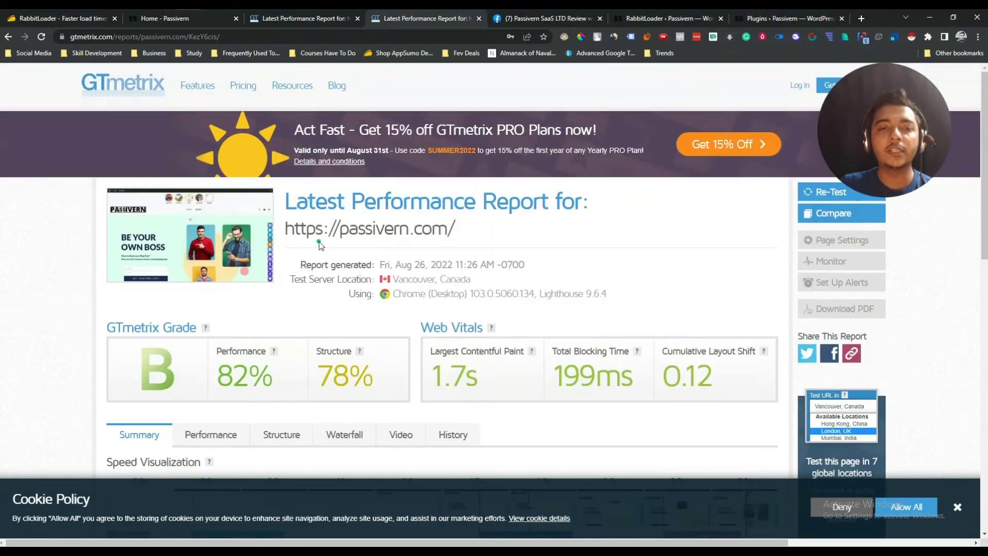
middle_click(122, 98)
click(490, 16)
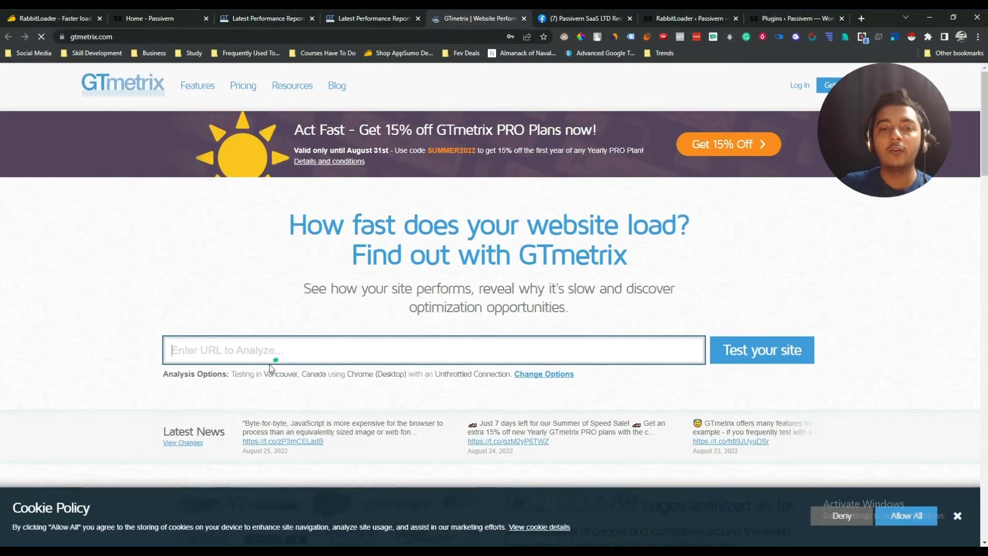
scroll(270, 355, down, 2)
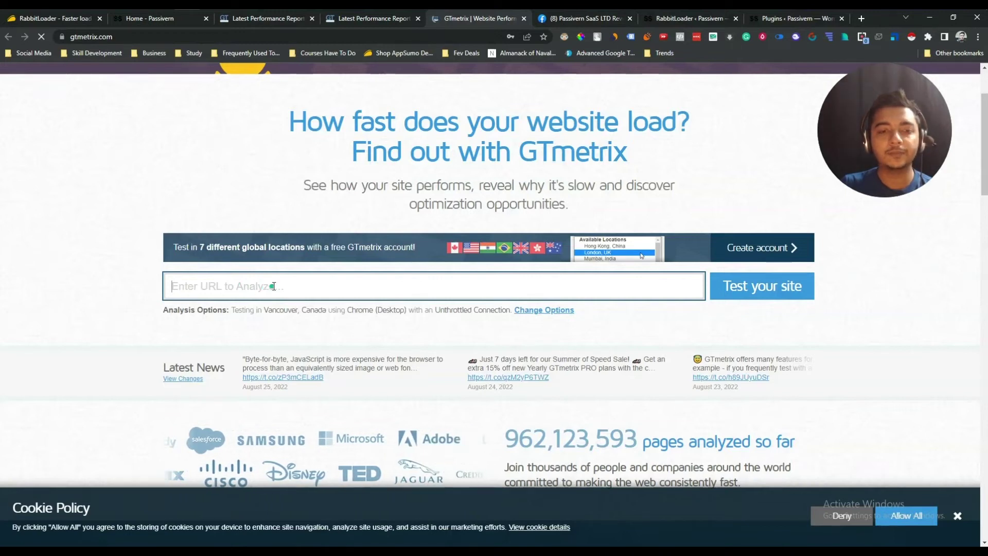
text(https://passivern.com/)
click(810, 286)
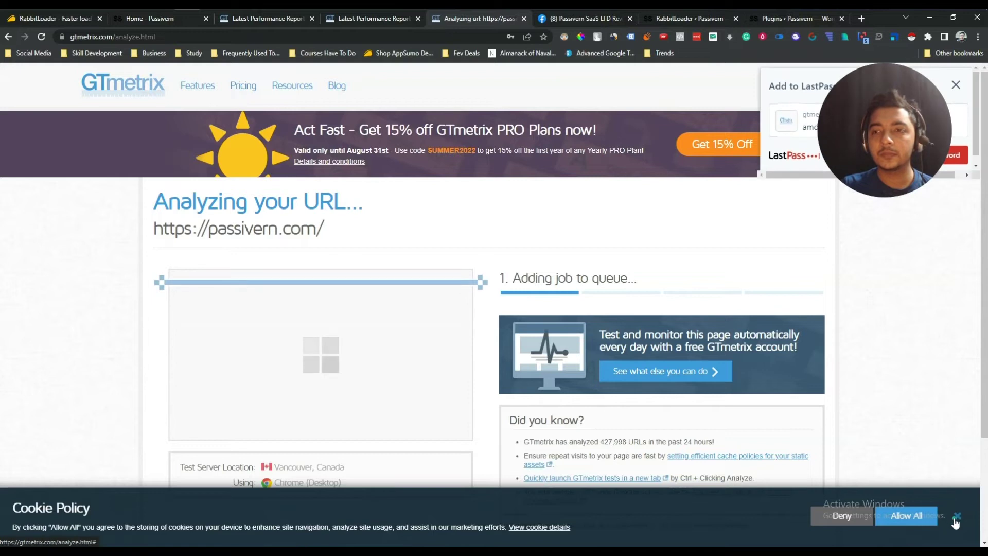
drag(906, 184, 889, 160)
click(883, 155)
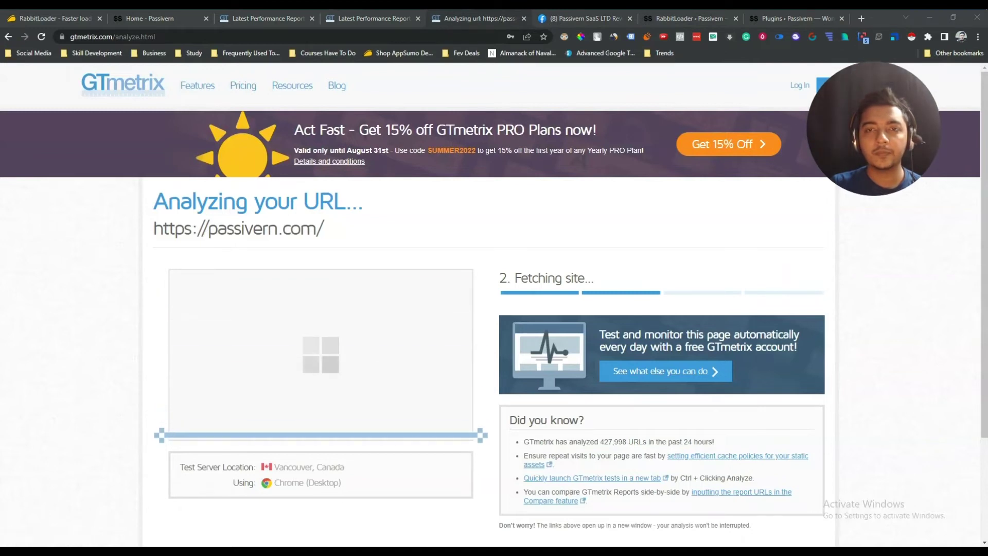